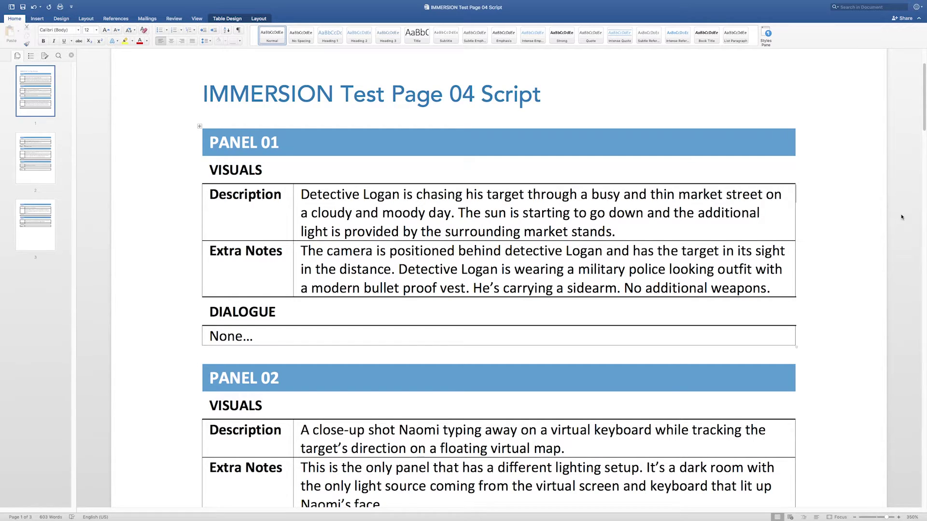
# - Scroll through the IMMERSION Test Page 04 script's panel descriptions in Word
pyautogui.moveTo(924, 99)
pyautogui.mouseDown()
pyautogui.moveTo(925, 320)
pyautogui.moveTo(924, 87)
pyautogui.moveTo(925, 99)
pyautogui.mouseUp()
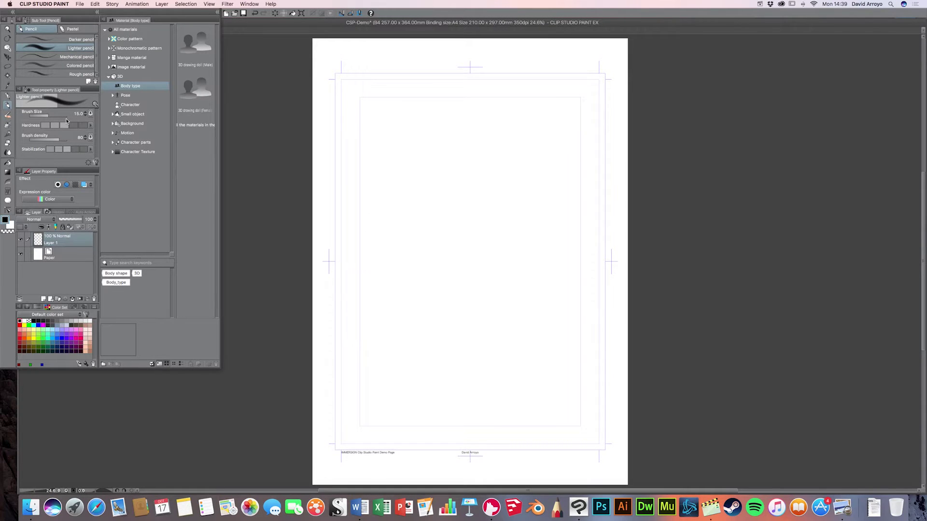
pyautogui.moveTo(360, 99); pyautogui.dragTo(363, 191)
# - Pencil the hooded head with rays, upper-panel figures and the middle panel row
pyautogui.moveTo(418, 138); pyautogui.dragTo(476, 235)
pyautogui.moveTo(494, 102); pyautogui.dragTo(512, 177)
pyautogui.moveTo(424, 183); pyautogui.dragTo(473, 234)
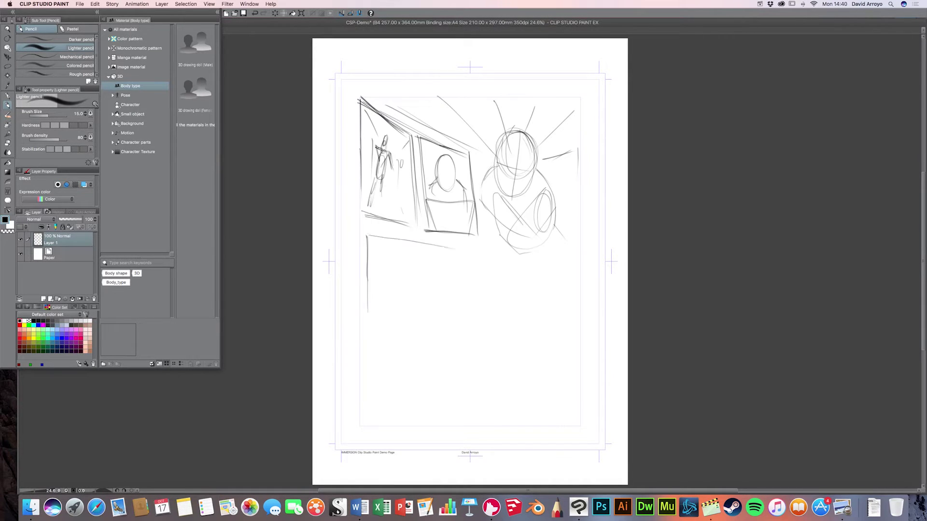
pyautogui.moveTo(366, 236); pyautogui.dragTo(368, 323)
pyautogui.moveTo(471, 244); pyautogui.dragTo(572, 242)
# - Sketch the bottom-panel figures and the lower-right standing figure and border, then fit the page
pyautogui.scroll(-5, 468, 261)
pyautogui.moveTo(425, 232)
pyautogui.mouseDown()
pyautogui.moveTo(507, 227)
pyautogui.moveTo(531, 300)
pyautogui.mouseUp()
pyautogui.moveTo(567, 227); pyautogui.dragTo(569, 306)
pyautogui.moveTo(502, 239); pyautogui.dragTo(524, 273)
pyautogui.moveTo(565, 239); pyautogui.dragTo(567, 268)
pyautogui.moveTo(507, 314); pyautogui.dragTo(565, 316)
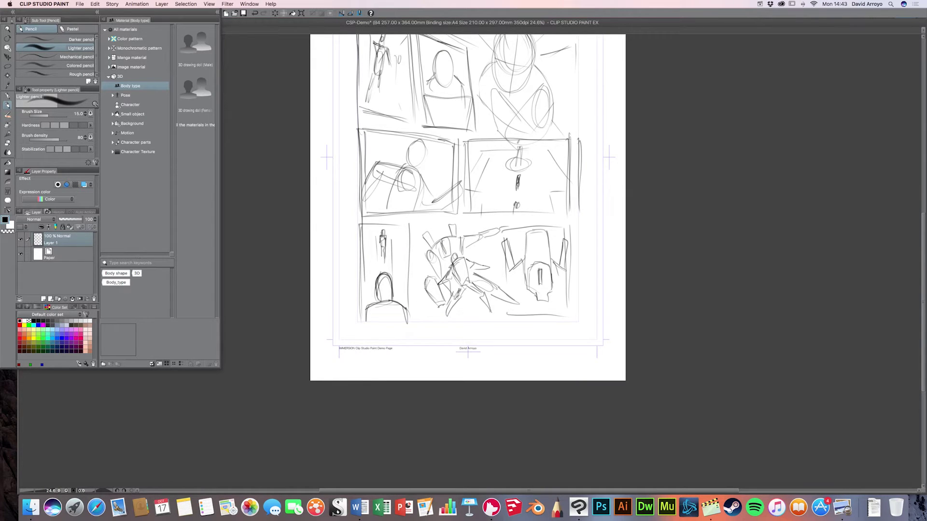
pyautogui.scroll(-3, 467, 208)
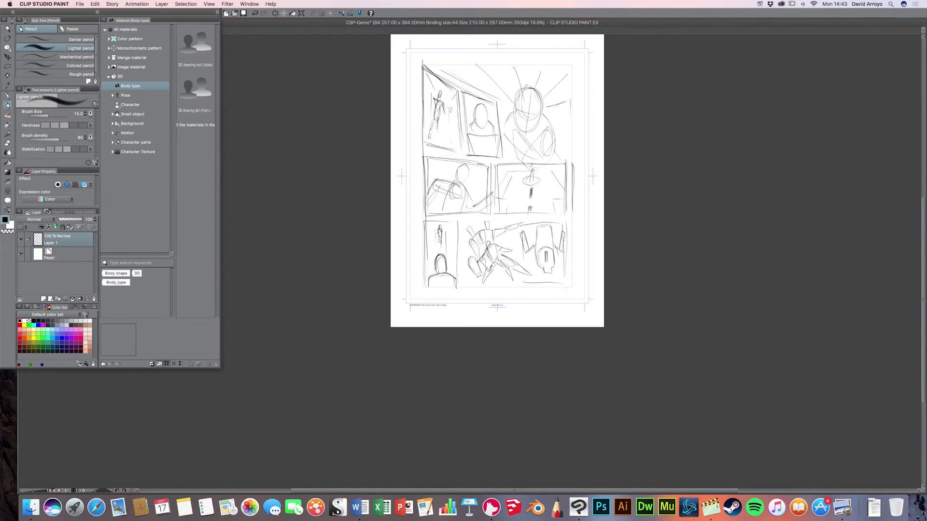
pyautogui.scroll(3, 537, 184)
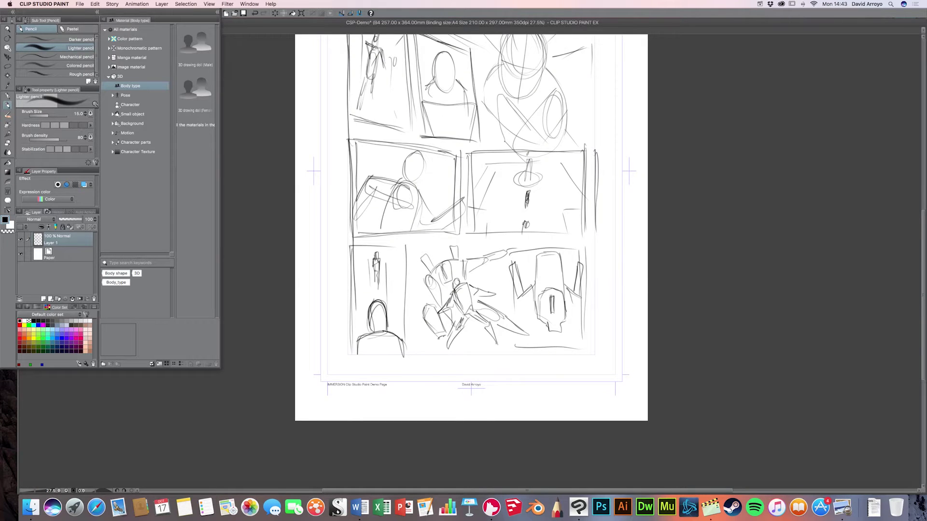
pyautogui.press('super+0')
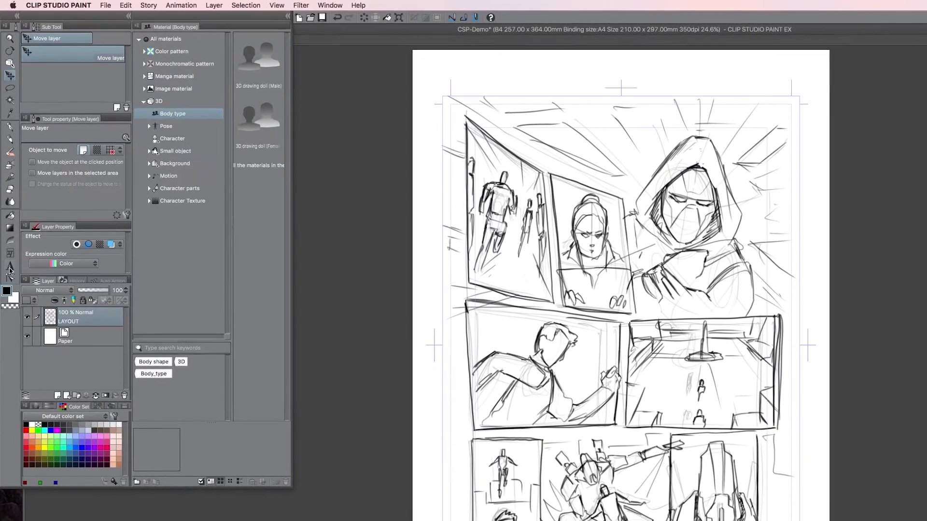
# - Pick the Text tool to begin lettering and balloons
pyautogui.click(7, 202)
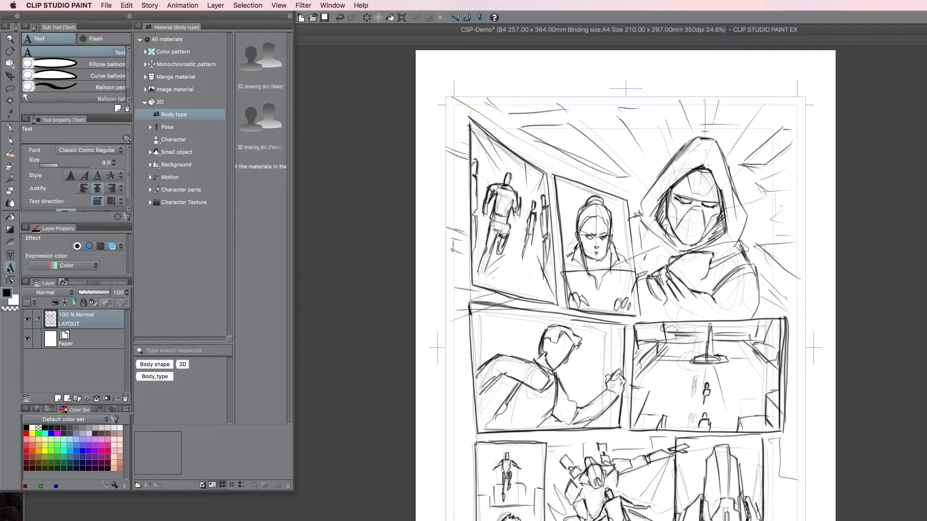
# - Browse the Ellipse balloon and Balloon tail sub tools, return to Text, then bring up the script
pyautogui.click(82, 63)
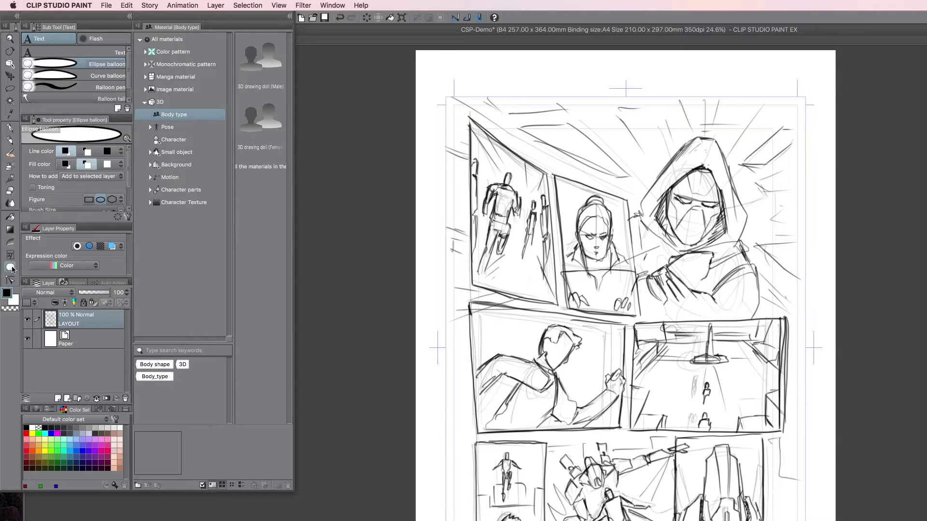
pyautogui.click(81, 99)
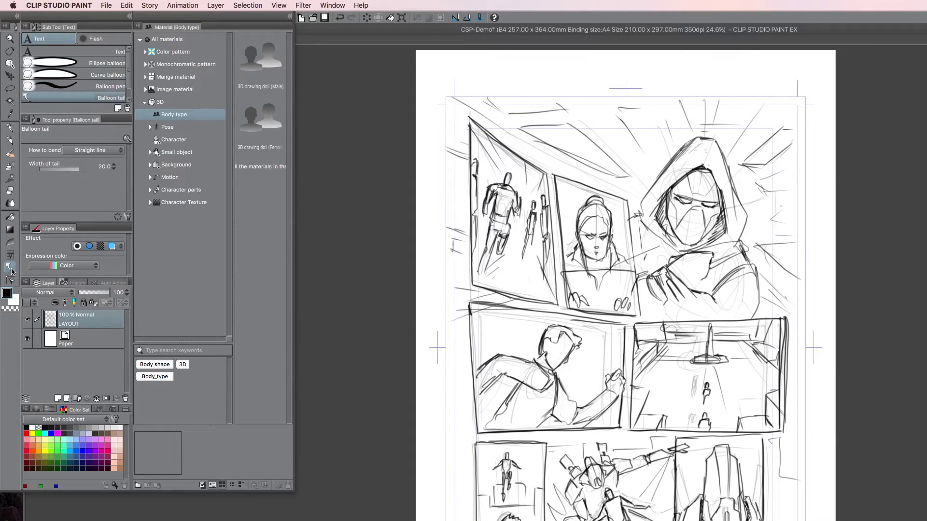
pyautogui.click(60, 53)
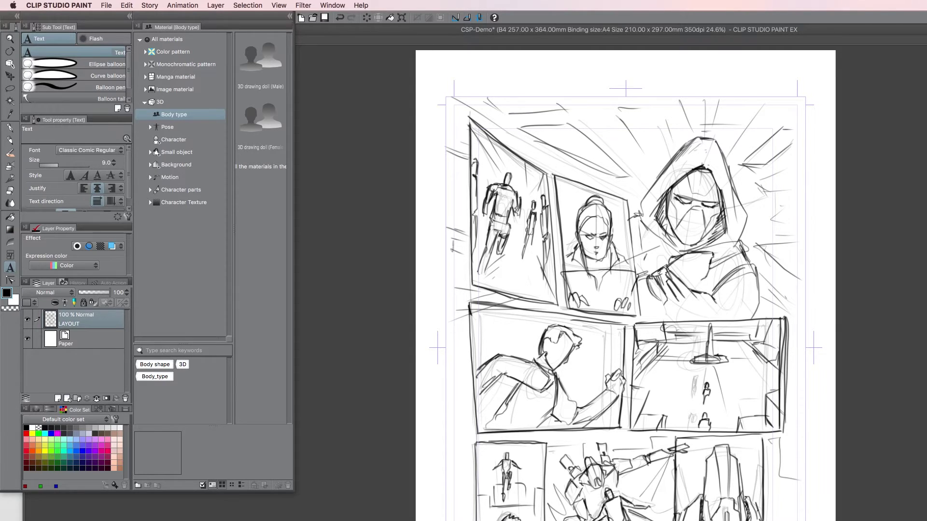
pyautogui.press('super+Tab')
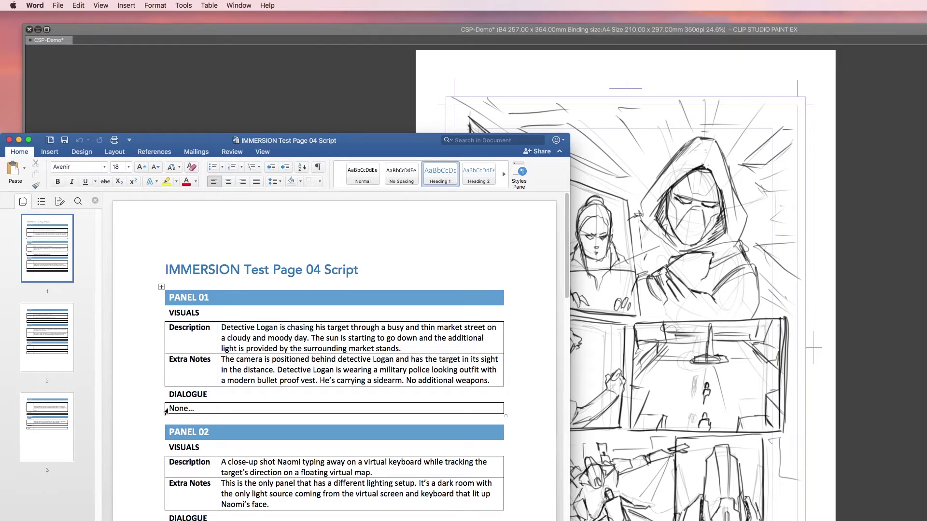
# - Copy the first two Panel 02 dialogue sentences from the Word script and return to Clip Studio
pyautogui.scroll(-3, 231, 404)
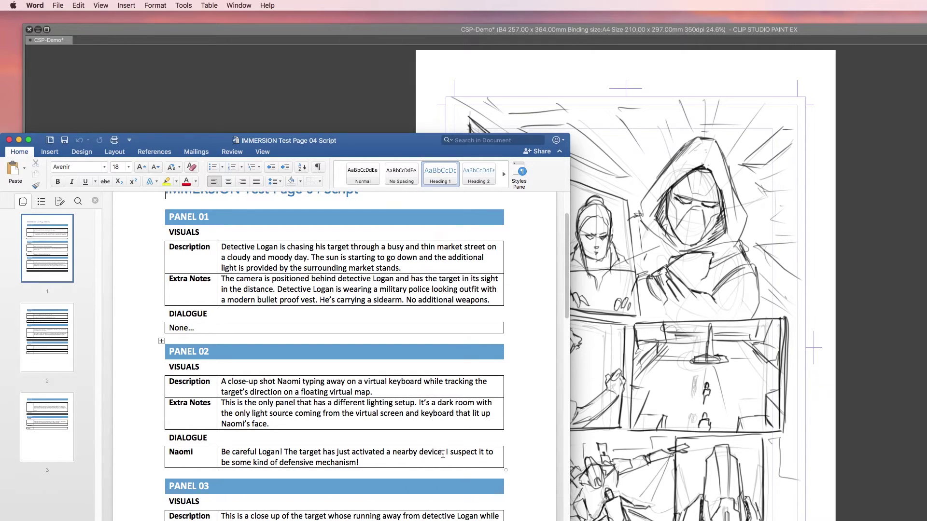
pyautogui.moveTo(444, 453); pyautogui.dragTo(227, 455)
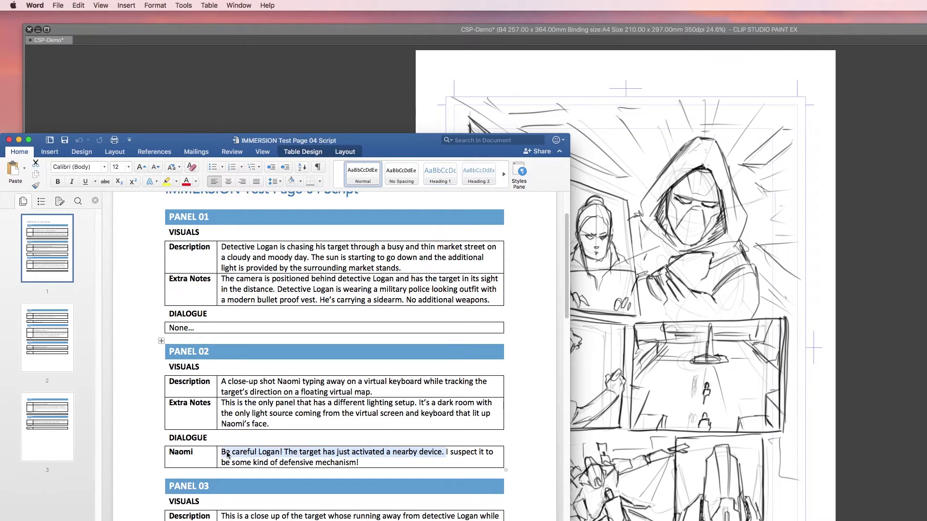
pyautogui.press('super+c')
pyautogui.click(868, 45)
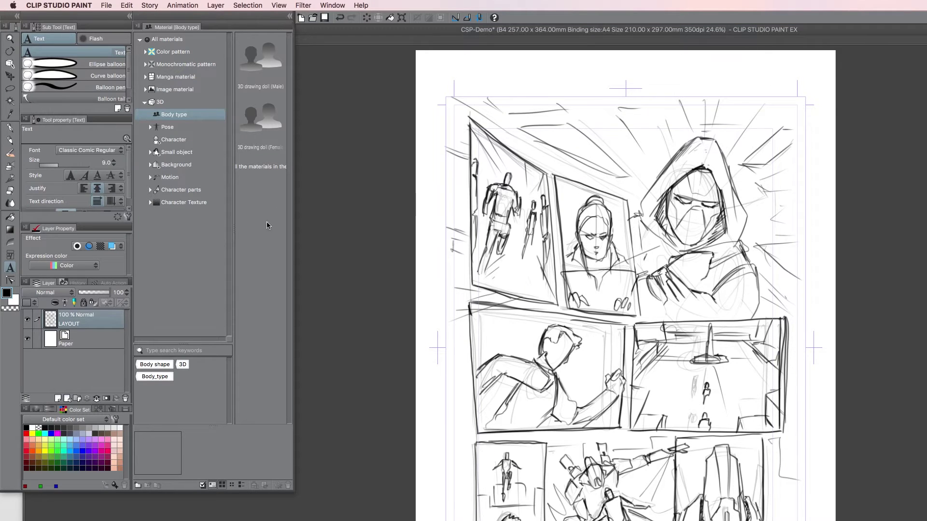
# - Paste the copied Panel 02 dialogue as new text and move it over the top-left panels
pyautogui.click(530, 168)
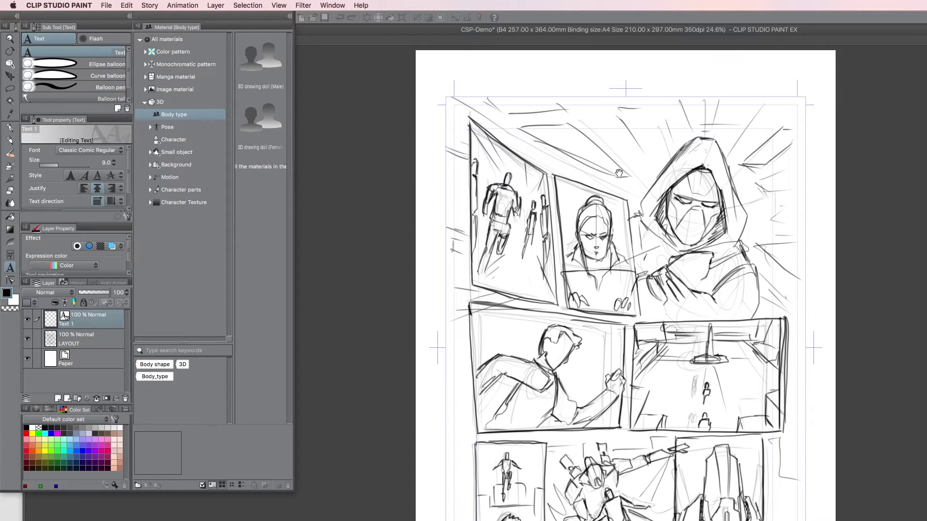
pyautogui.press('super+v')
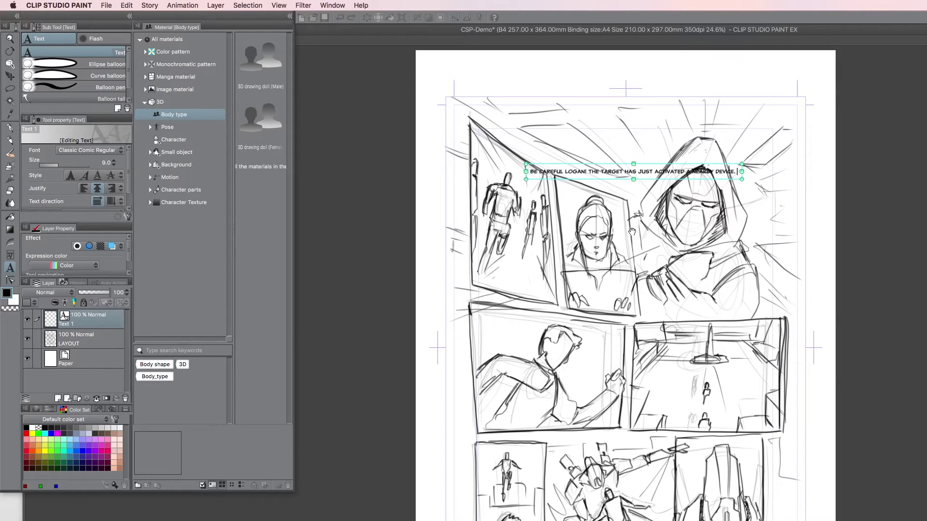
pyautogui.scroll(2, 628, 190)
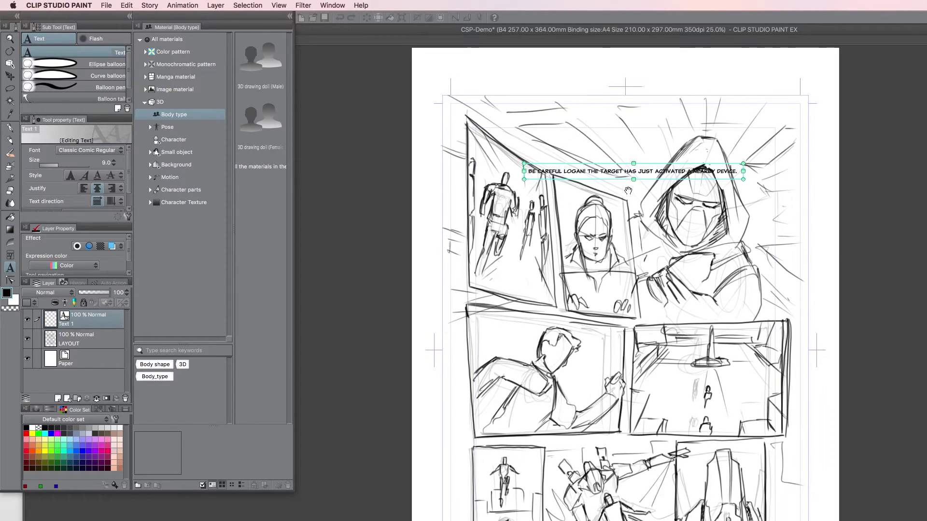
pyautogui.scroll(3, 629, 191)
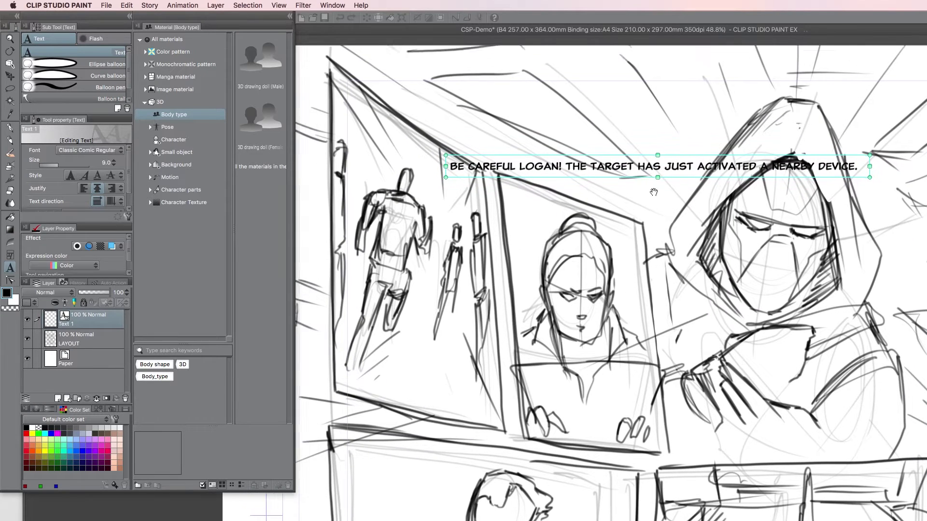
pyautogui.moveTo(654, 192); pyautogui.dragTo(727, 235)
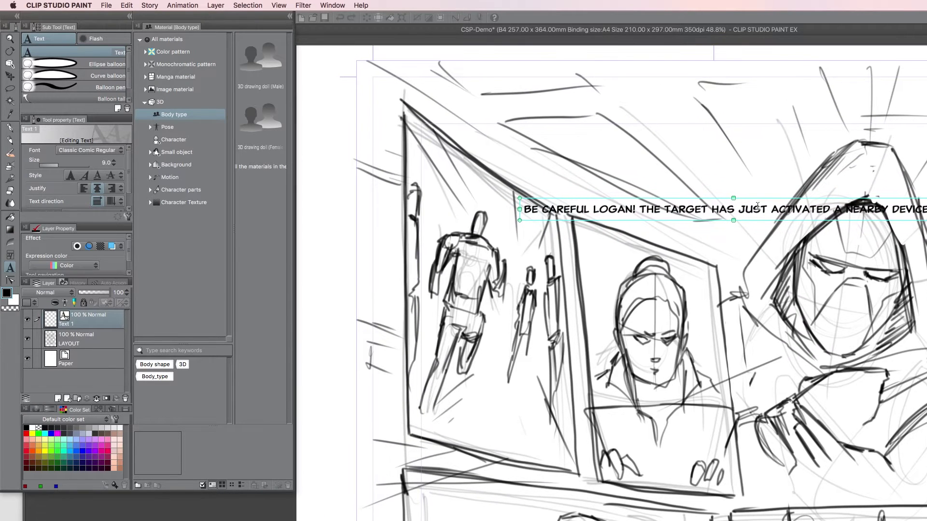
pyautogui.moveTo(763, 200)
pyautogui.mouseDown()
pyautogui.moveTo(719, 146)
pyautogui.moveTo(689, 132)
pyautogui.moveTo(648, 134)
pyautogui.moveTo(683, 138)
pyautogui.mouseUp()
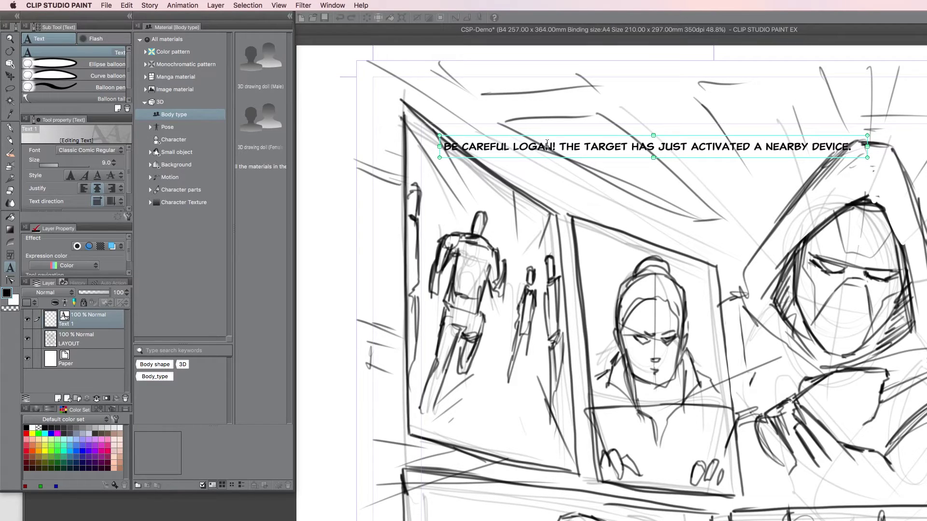
pyautogui.click(661, 148)
# - Rewrap the dialogue onto three lines, breaking before TARGET and A NEARBY, and nudge it up-right
pyautogui.press('Return')
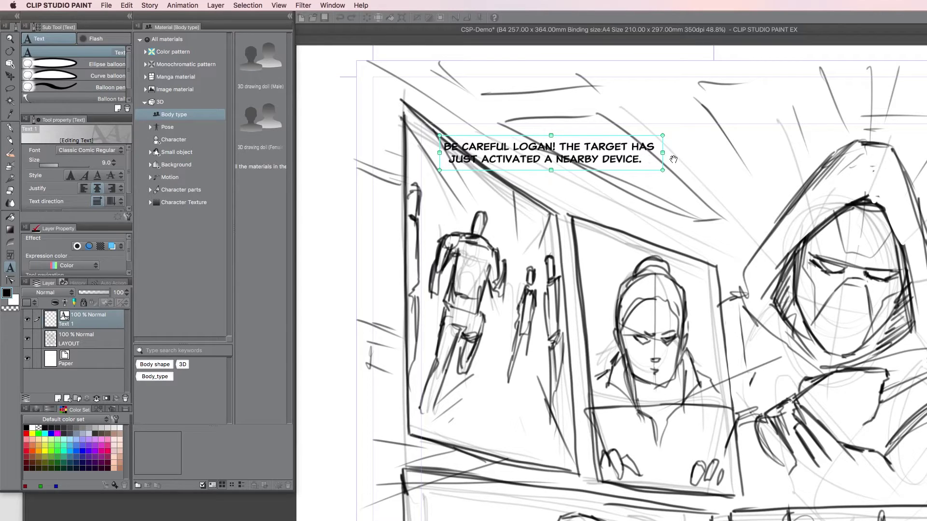
pyautogui.press('BackSpace')
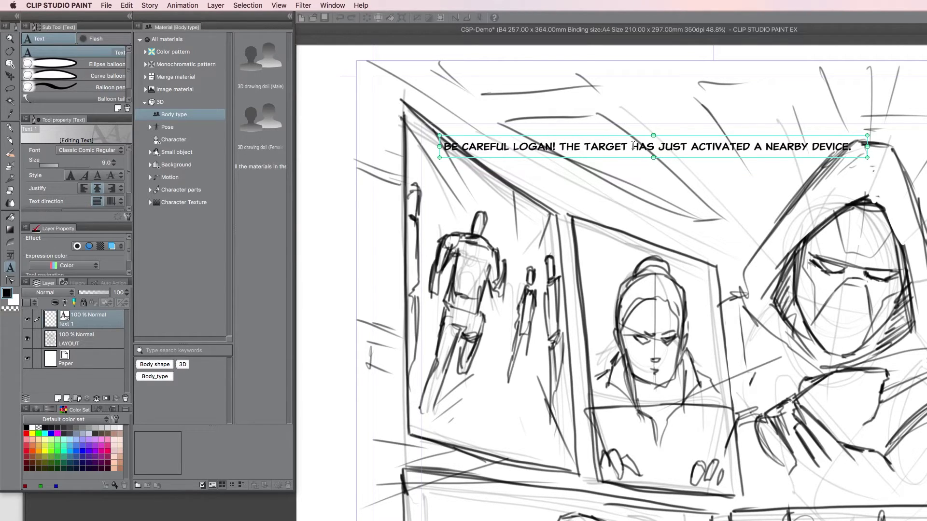
pyautogui.press('Return')
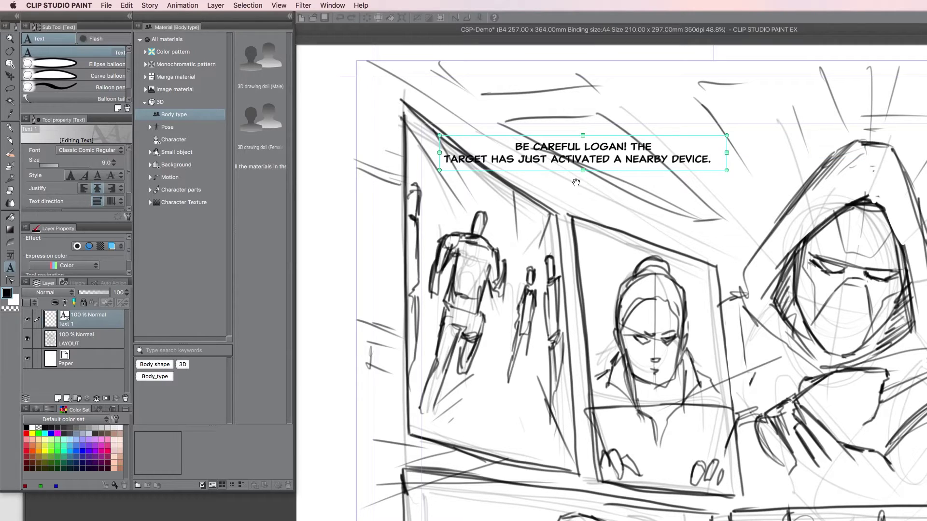
pyautogui.click(551, 159)
pyautogui.press('Return')
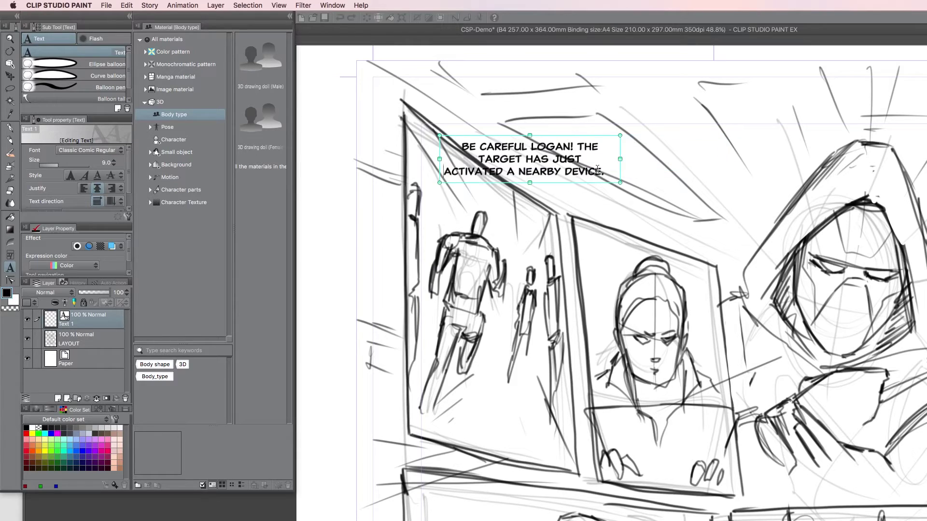
pyautogui.press('BackSpace')
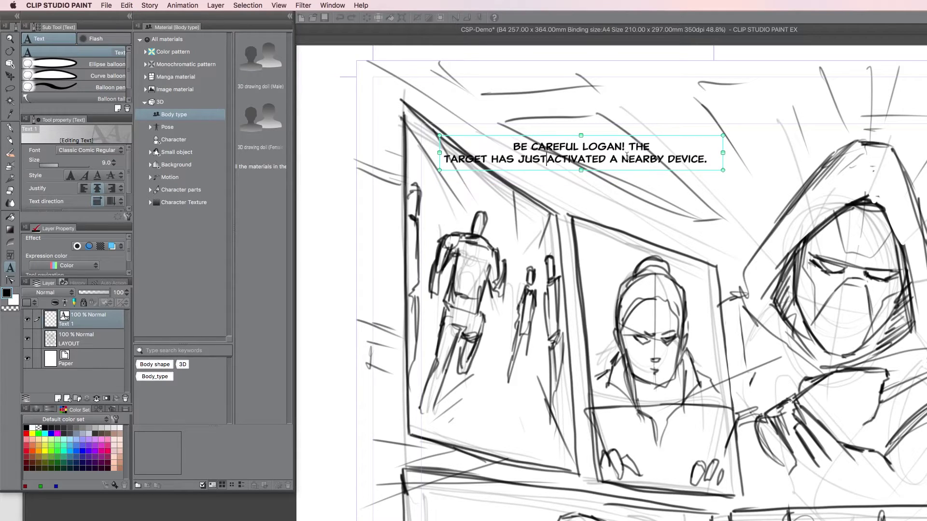
pyautogui.click(610, 160)
pyautogui.press('Return')
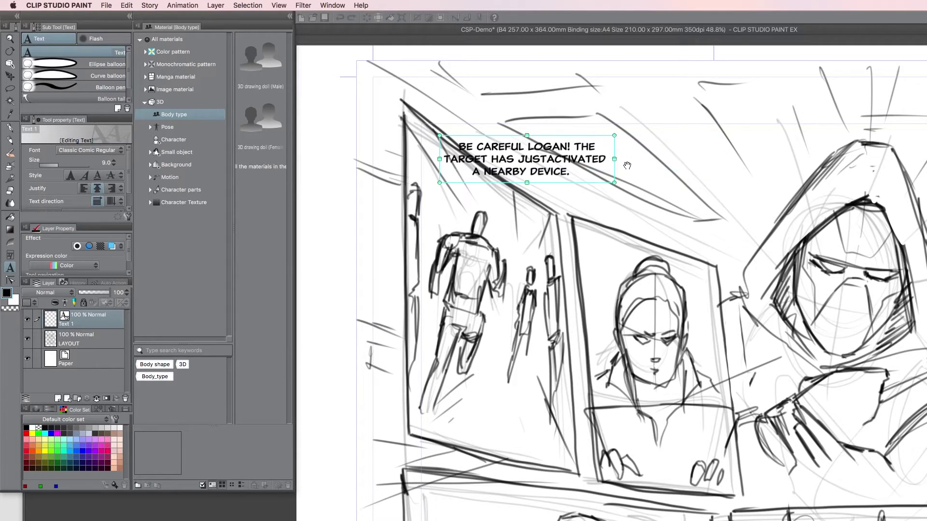
pyautogui.click(549, 159)
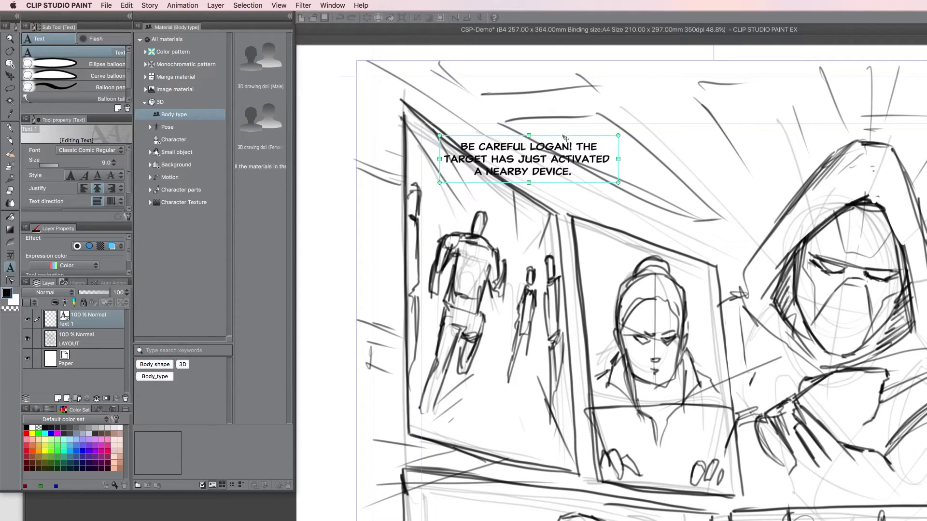
pyautogui.moveTo(565, 138); pyautogui.dragTo(608, 141)
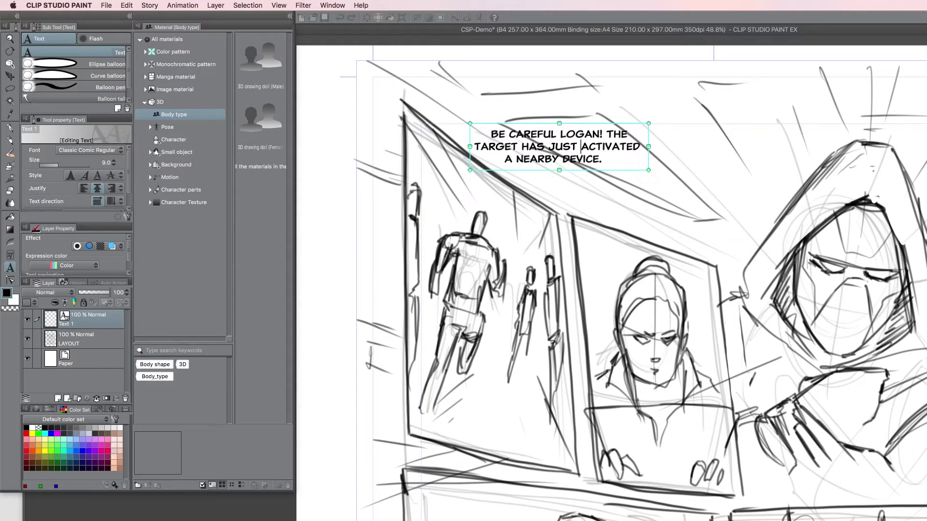
# - Copy 'I suspect it to be some kind of defensive mechanism!' from Word and start a new text frame
pyautogui.press('super+Tab')
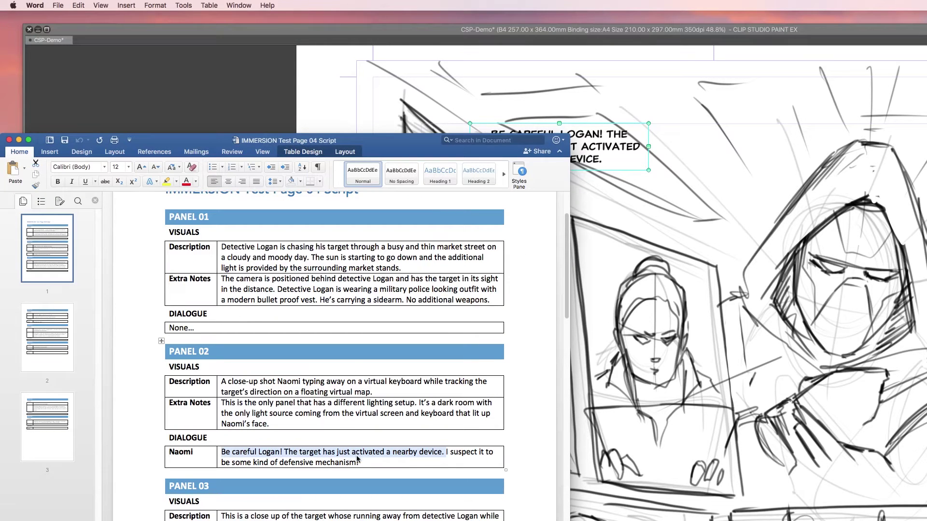
pyautogui.click(447, 453)
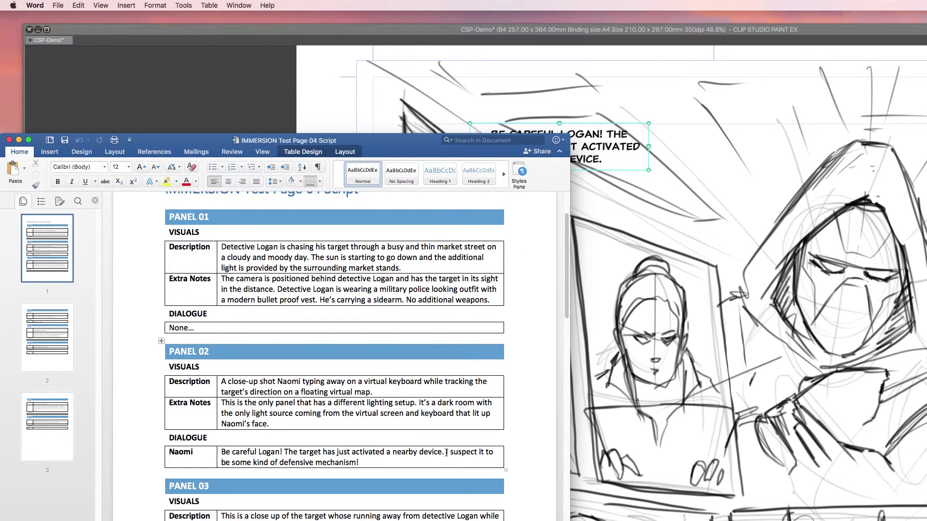
pyautogui.moveTo(446, 452); pyautogui.dragTo(420, 463)
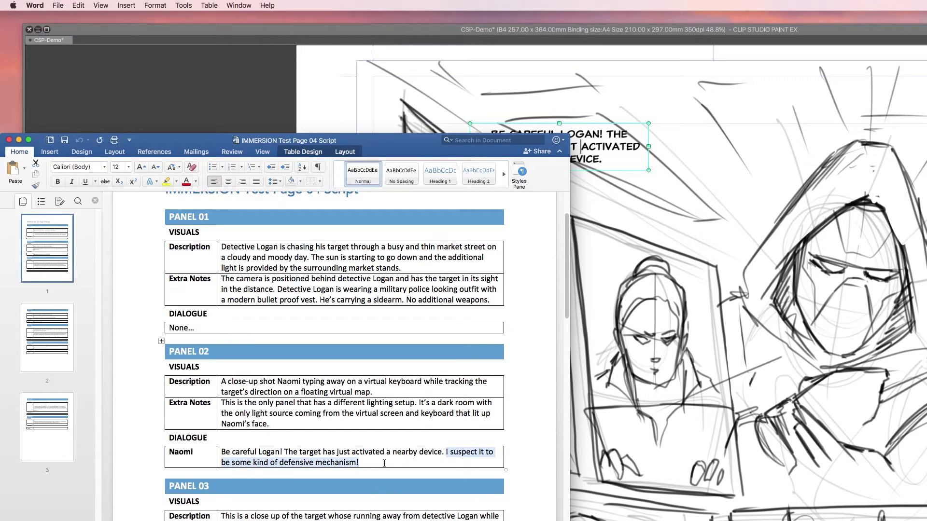
pyautogui.press('super+c')
pyautogui.press('super+Tab')
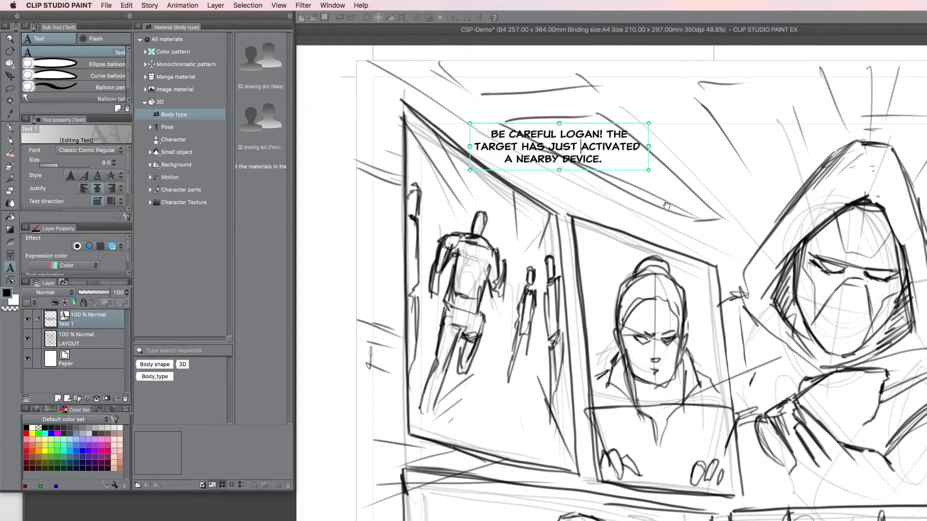
pyautogui.click(695, 216)
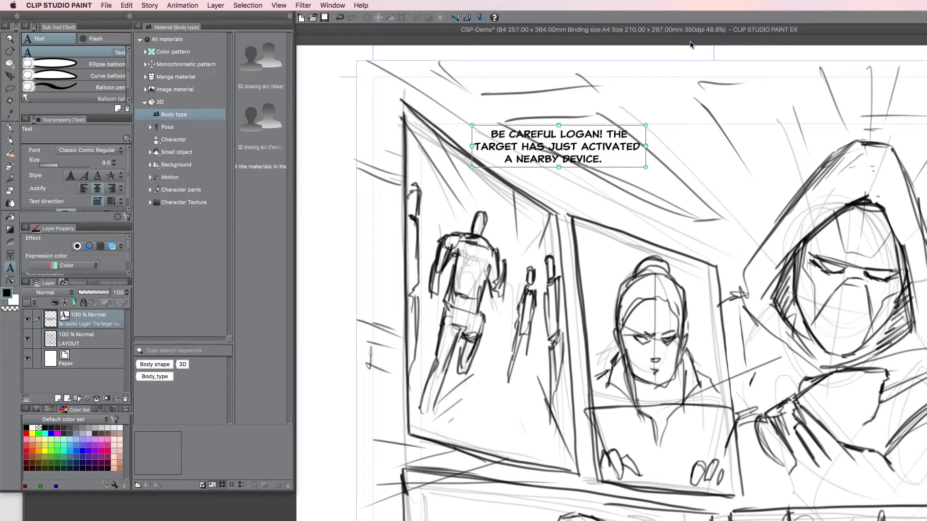
pyautogui.click(645, 217)
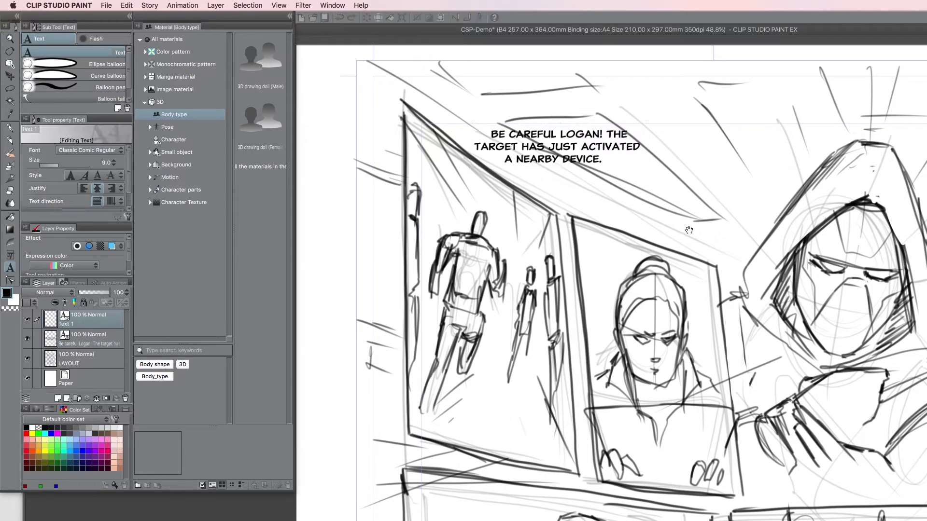
# - Paste the defensive-mechanism line and wrap it onto two lines after KIND
pyautogui.press('super+v')
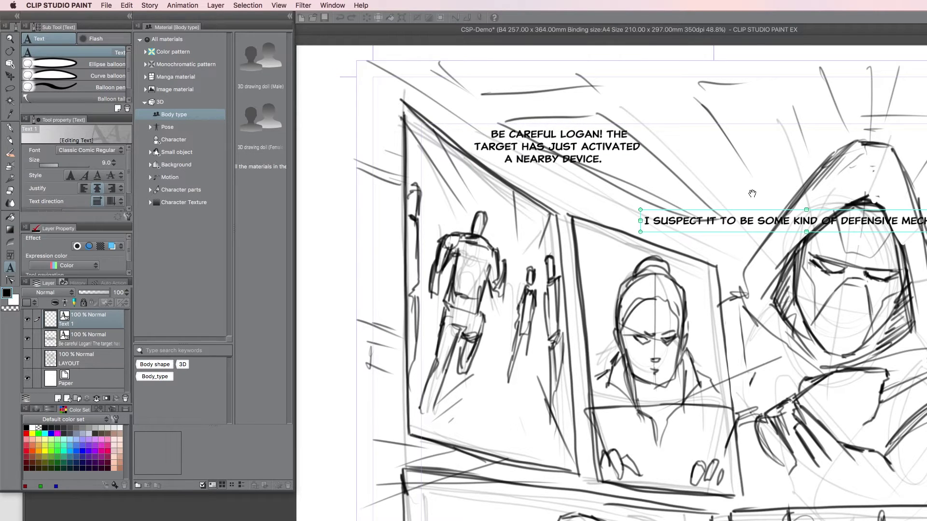
pyautogui.moveTo(789, 213); pyautogui.dragTo(726, 194)
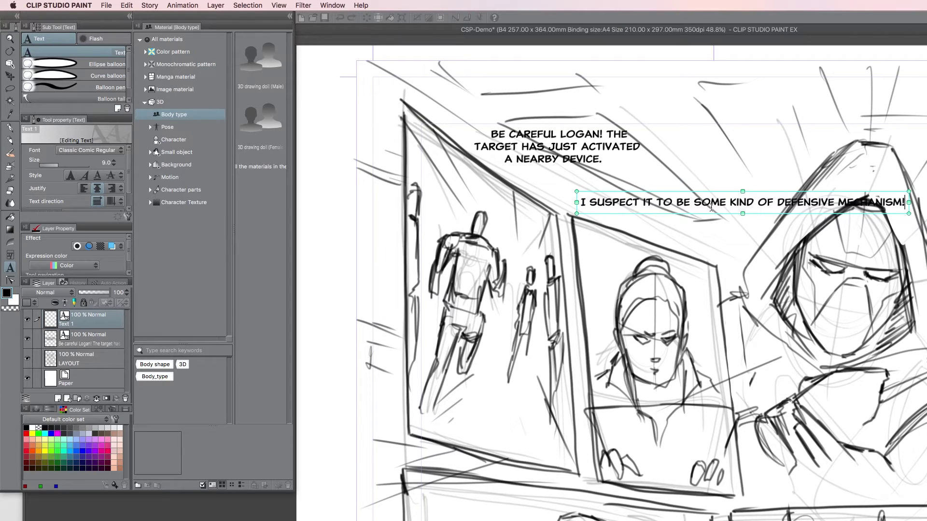
pyautogui.click(753, 203)
pyautogui.press('Return')
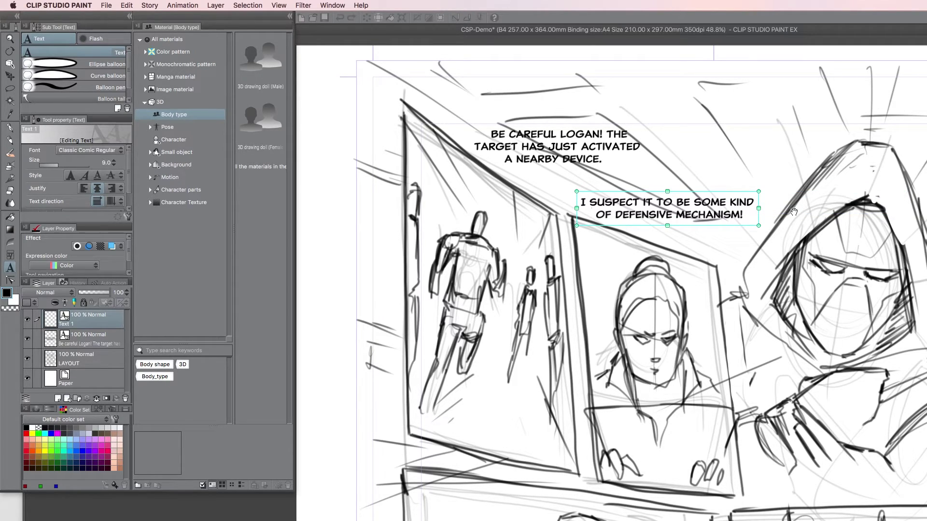
pyautogui.press('BackSpace')
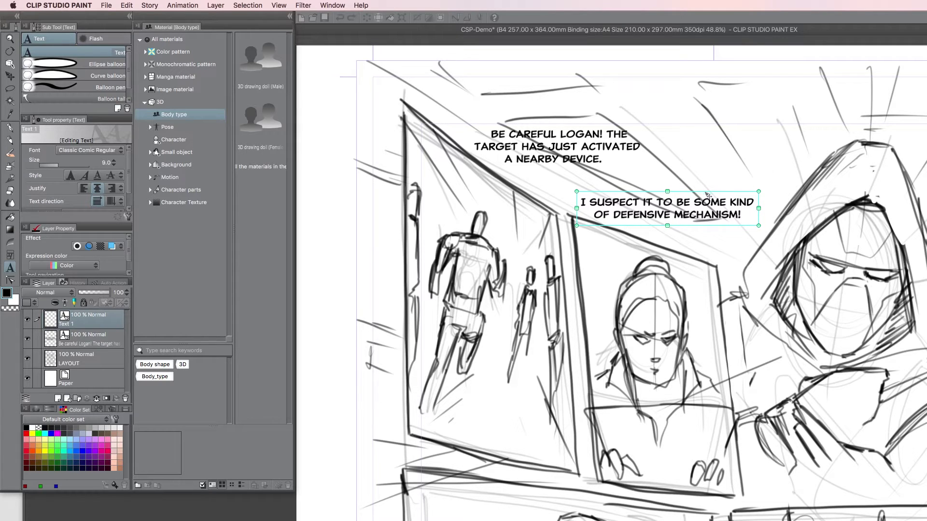
pyautogui.moveTo(708, 195)
pyautogui.mouseDown()
pyautogui.moveTo(748, 198)
pyautogui.moveTo(713, 194)
pyautogui.moveTo(743, 185)
pyautogui.moveTo(699, 184)
pyautogui.mouseUp()
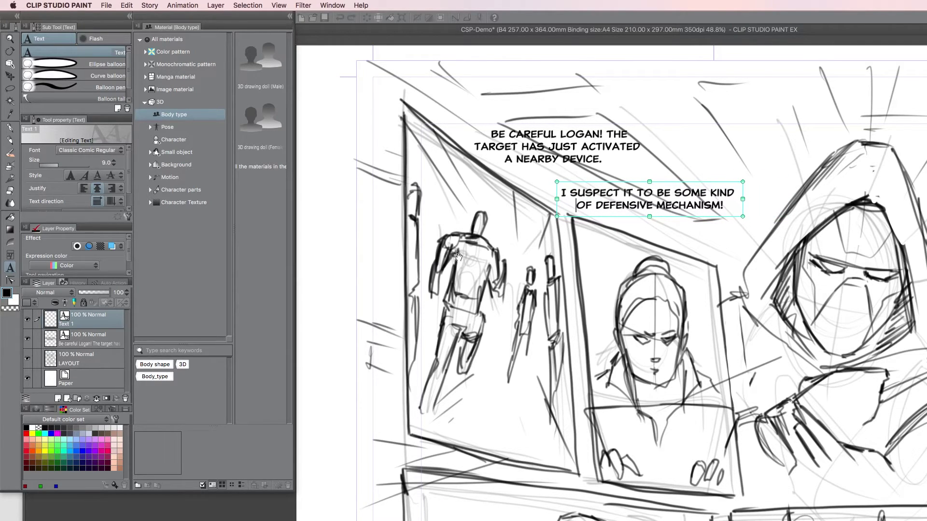
# - Reposition both dialogue texts, then select both text layers
pyautogui.click(596, 146)
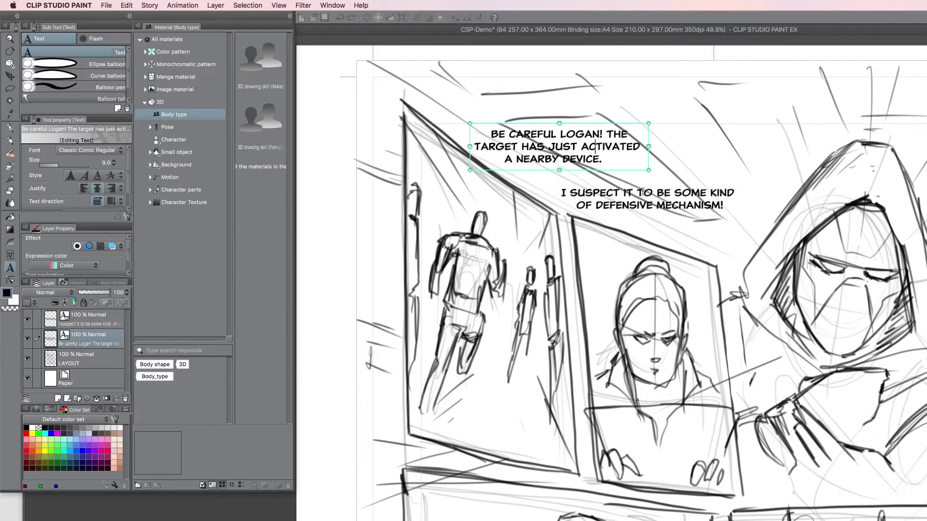
pyautogui.moveTo(593, 130)
pyautogui.mouseDown()
pyautogui.moveTo(584, 116)
pyautogui.moveTo(594, 118)
pyautogui.mouseUp()
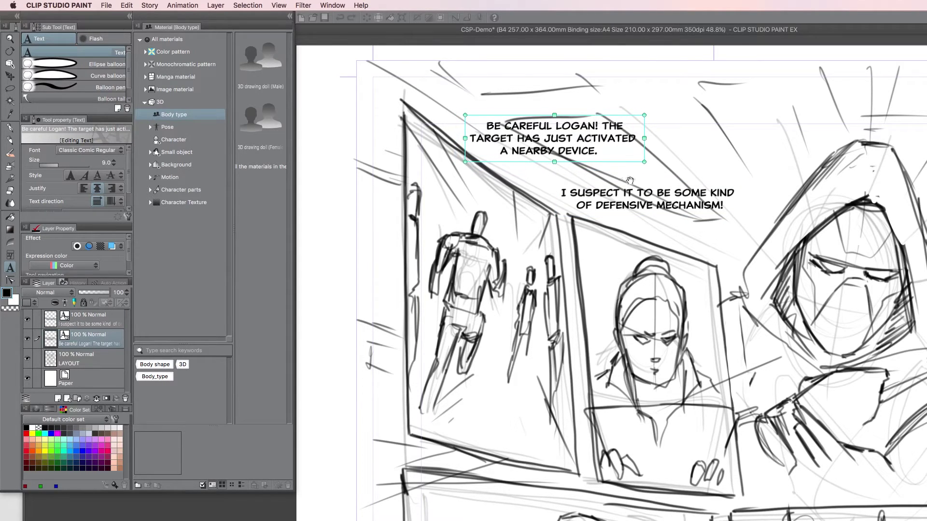
pyautogui.click(668, 194)
pyautogui.moveTo(691, 186); pyautogui.dragTo(692, 184)
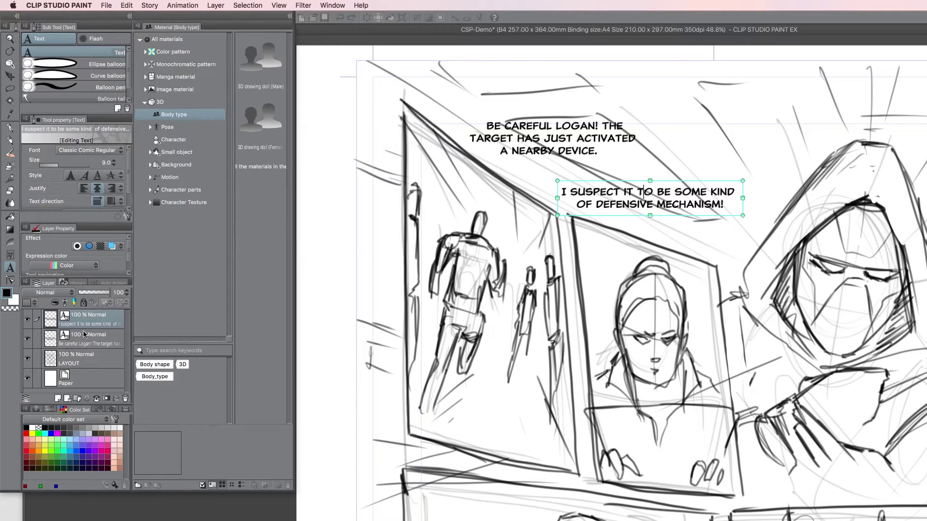
pyautogui.press('Escape')
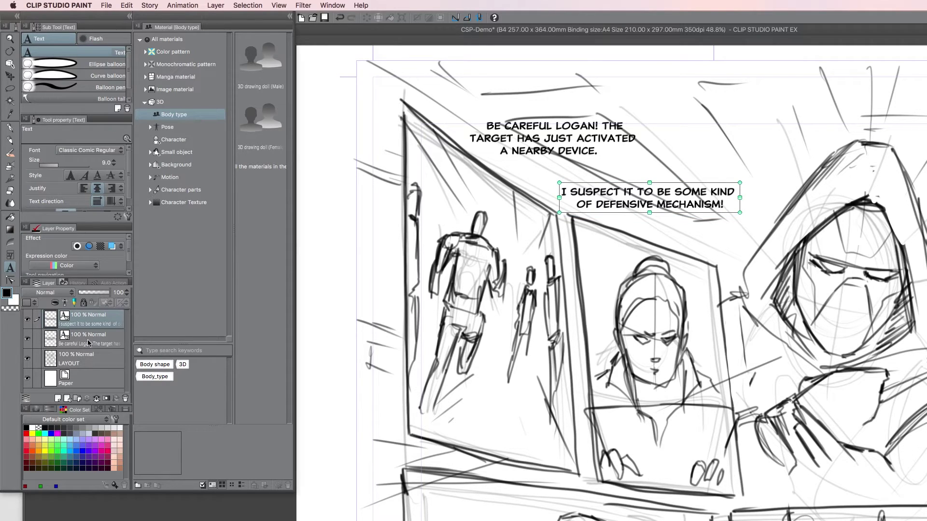
pyautogui.keyDown('shift'); pyautogui.click(88, 342); pyautogui.keyUp('shift')
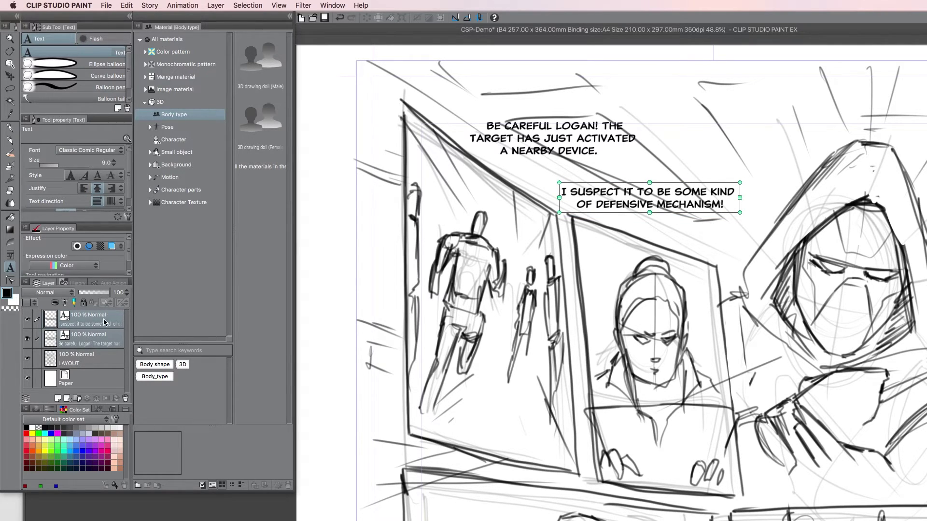
# - Group both text layers into a folder named DIALOGUE, collapse it, and make LAYOUT active
pyautogui.click(76, 400)
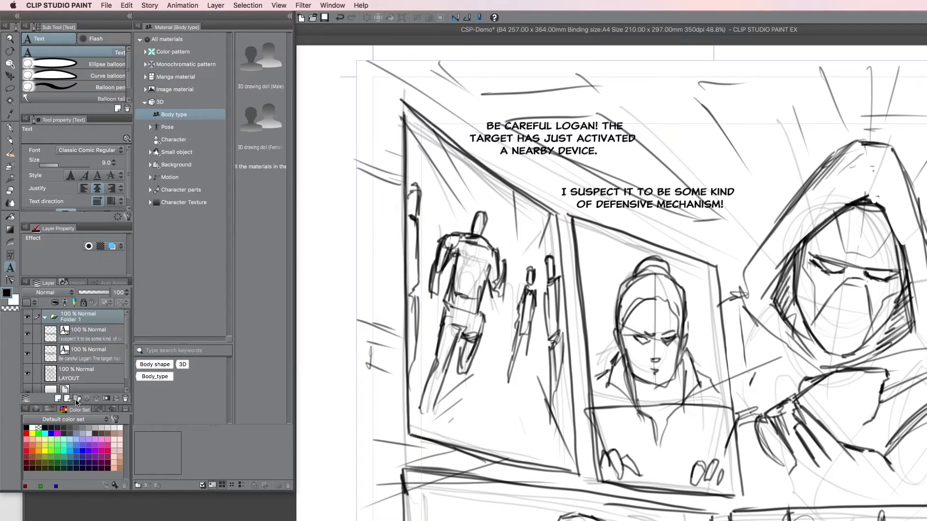
pyautogui.doubleClick(74, 320)
pyautogui.write('DIALOGUE')
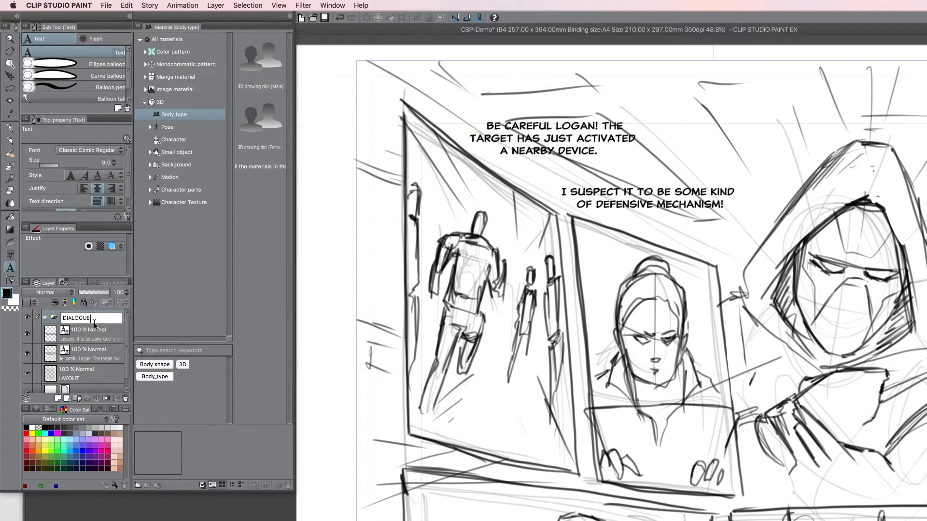
pyautogui.press('Return')
pyautogui.click(97, 336)
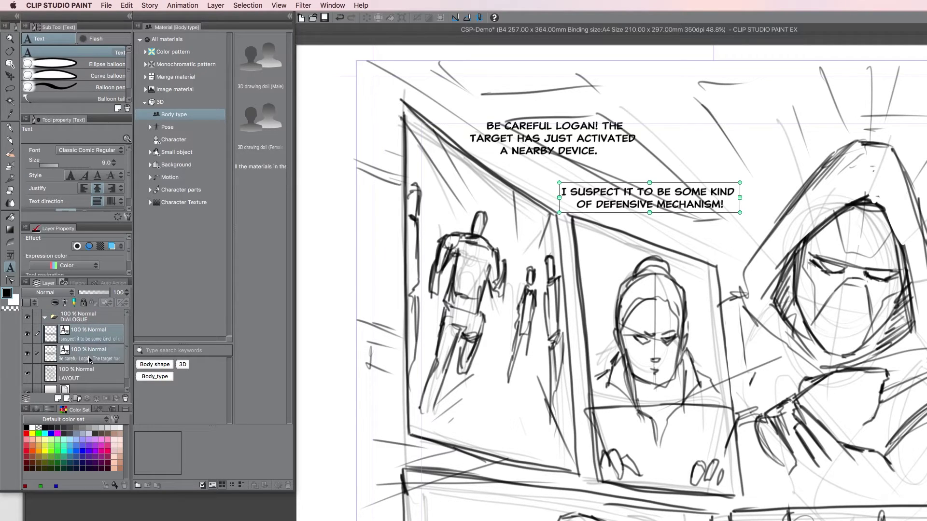
pyautogui.click(45, 318)
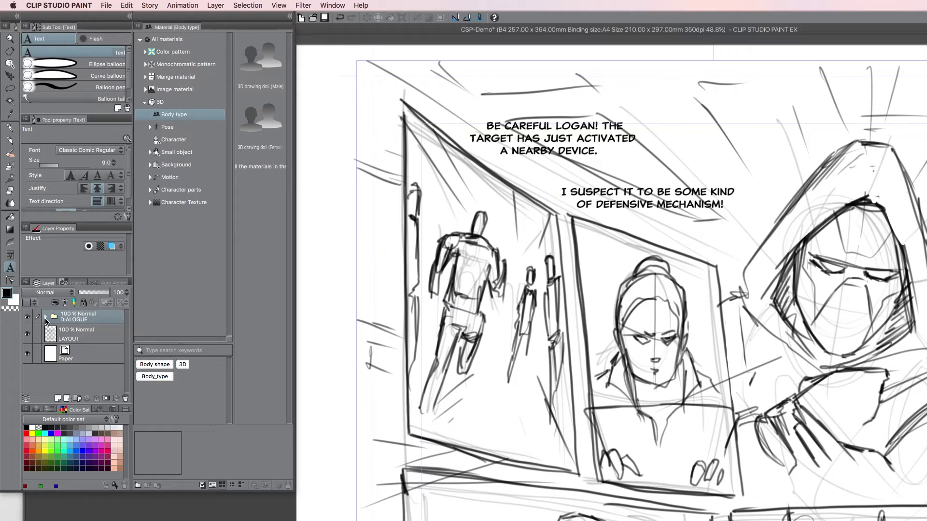
pyautogui.click(80, 333)
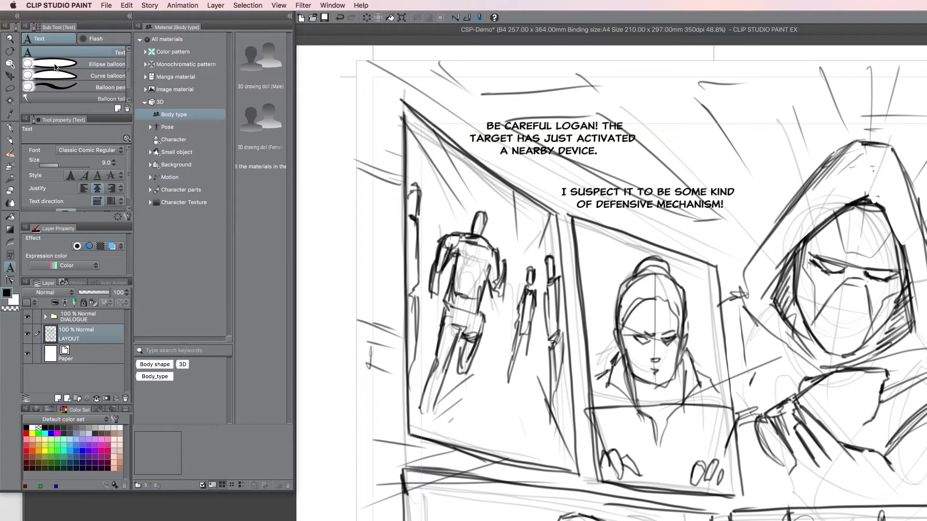
# - Select the 'Be careful Logan' text layer in the DIALOGUE folder and choose Ellipse balloon
pyautogui.click(45, 317)
pyautogui.click(90, 356)
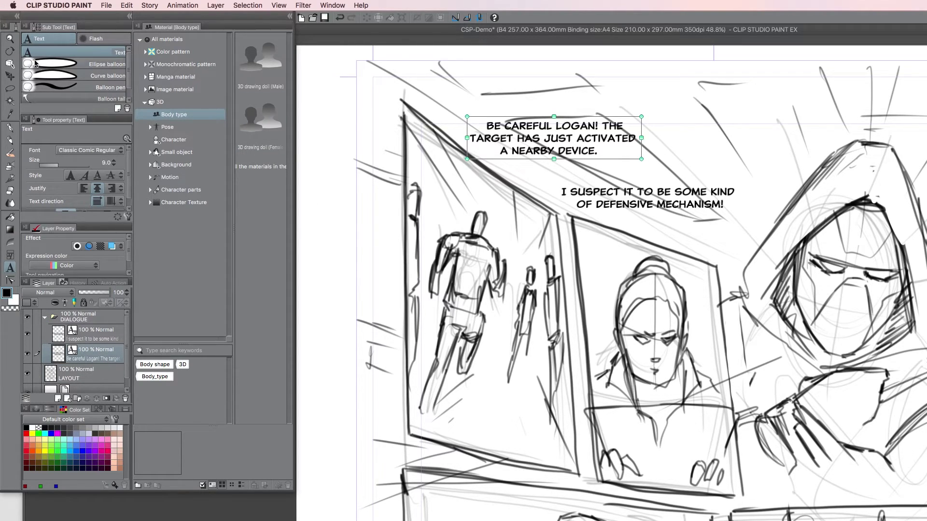
pyautogui.click(63, 67)
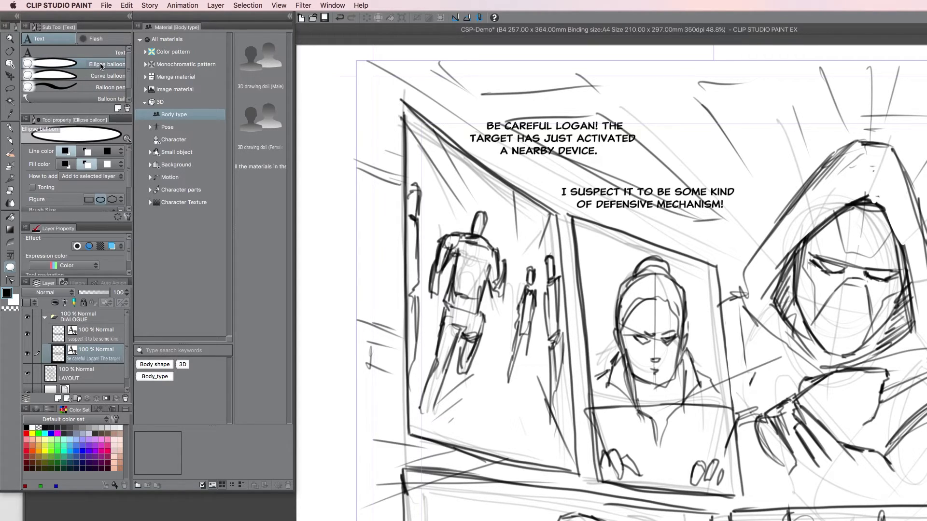
# - Compare the curved and freehand balloon sub tools, return to Ellipse balloon and review its properties
pyautogui.click(114, 77)
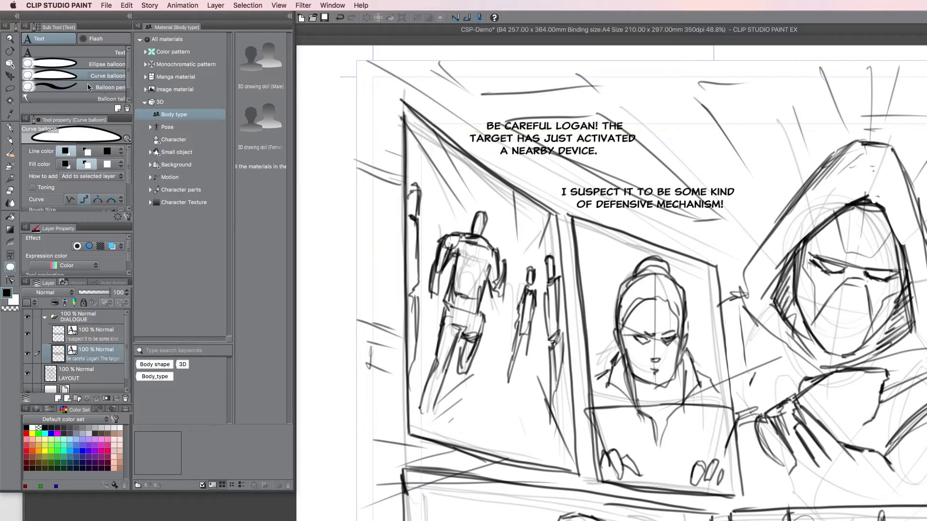
pyautogui.click(102, 90)
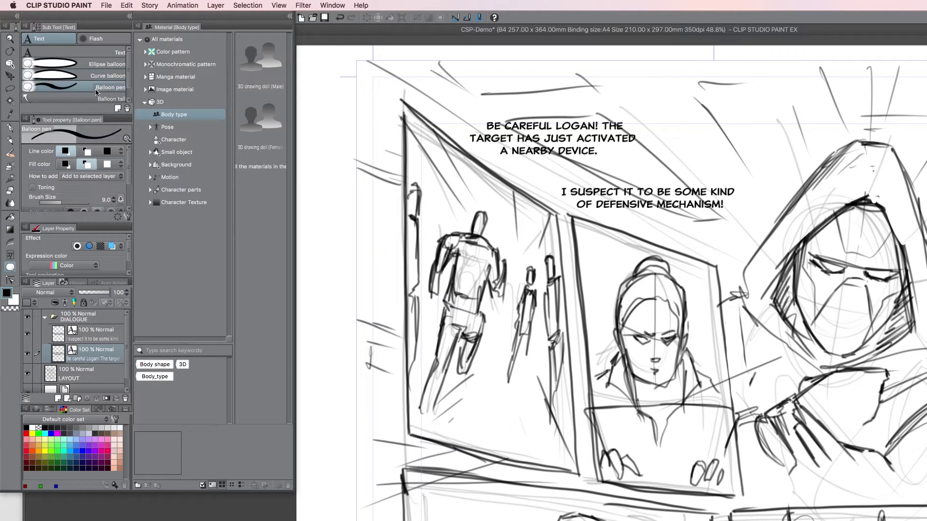
pyautogui.click(91, 64)
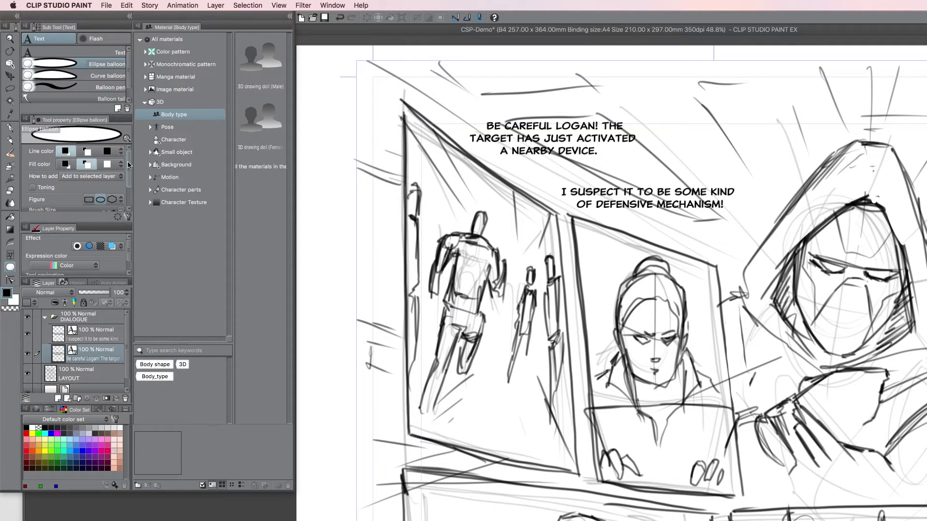
pyautogui.scroll(-2, 129, 165)
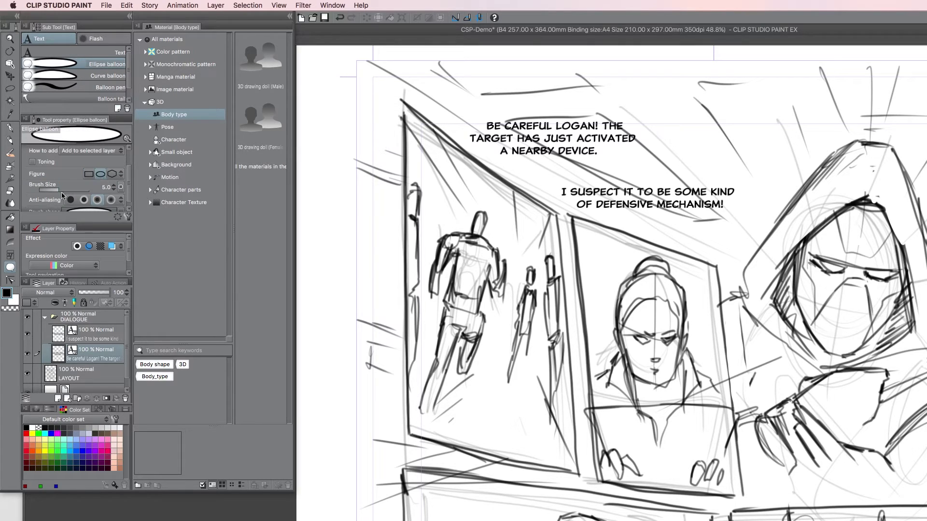
pyautogui.scroll(-1, 127, 193)
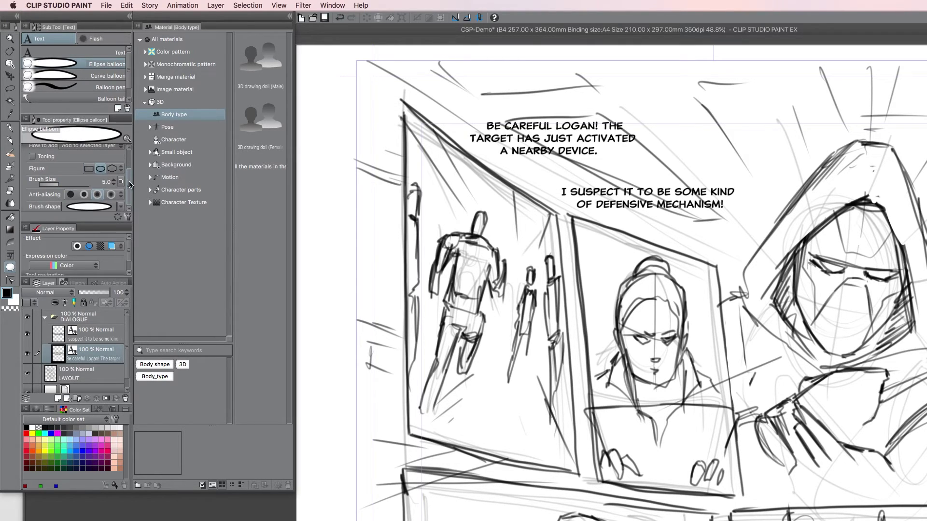
pyautogui.scroll(2, 129, 185)
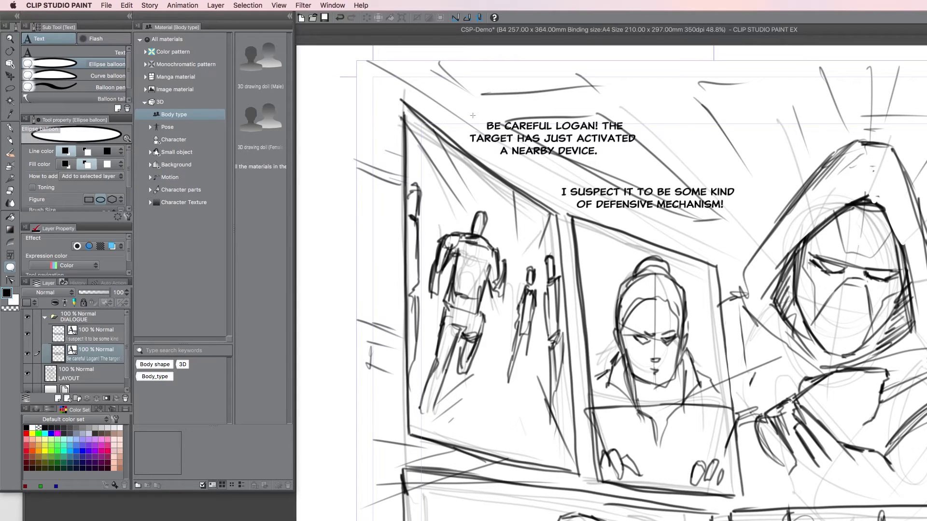
# - Drag an oval balloon around the 'Be careful Logan!' dialogue, then switch to the Object sub tool
pyautogui.moveTo(461, 111); pyautogui.dragTo(648, 169)
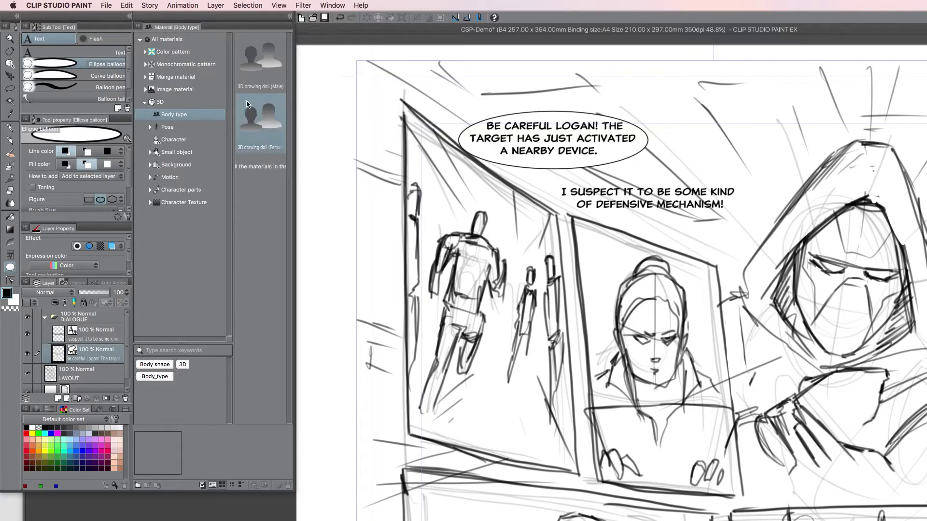
pyautogui.click(10, 64)
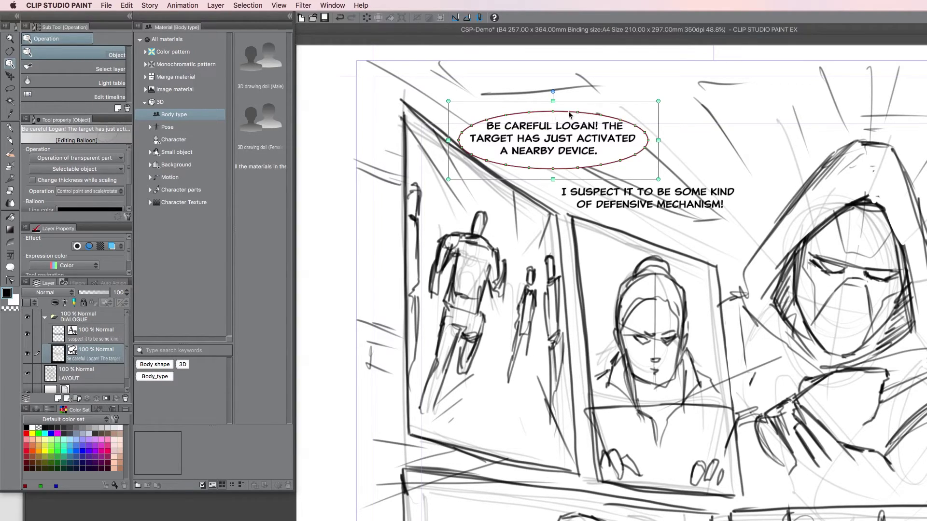
# - Move the first balloon with its text up and to the left, undoing stray edits
pyautogui.moveTo(580, 115); pyautogui.dragTo(585, 98)
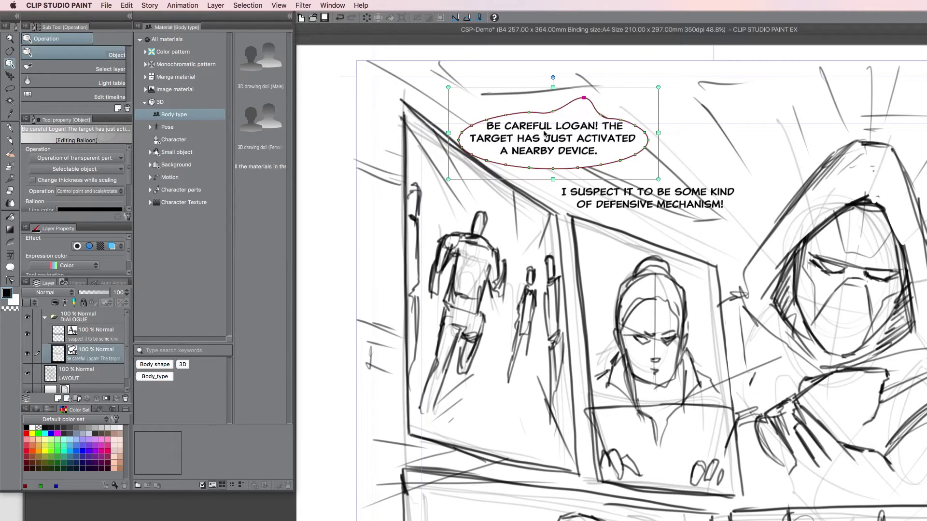
pyautogui.press('super+z')
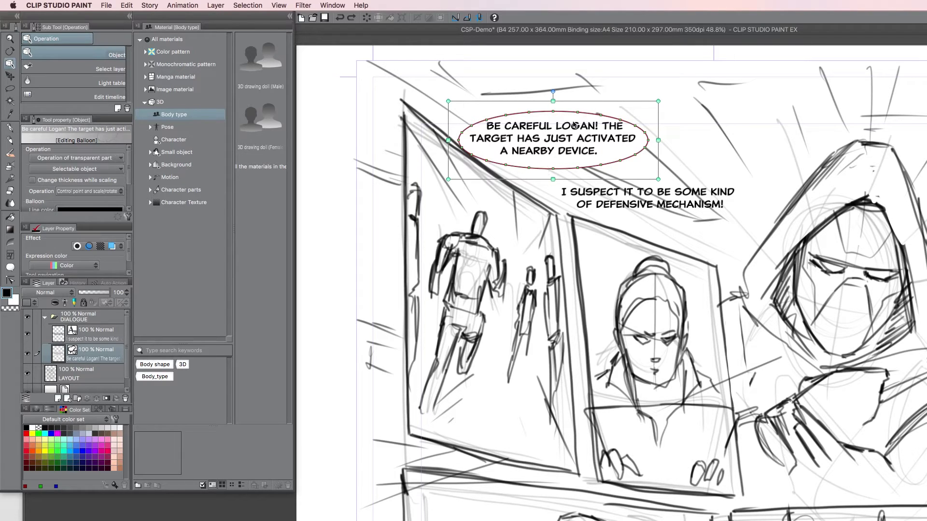
pyautogui.moveTo(571, 119)
pyautogui.mouseDown()
pyautogui.moveTo(567, 111)
pyautogui.moveTo(592, 103)
pyautogui.moveTo(659, 116)
pyautogui.moveTo(587, 118)
pyautogui.mouseUp()
pyautogui.press('super+z')
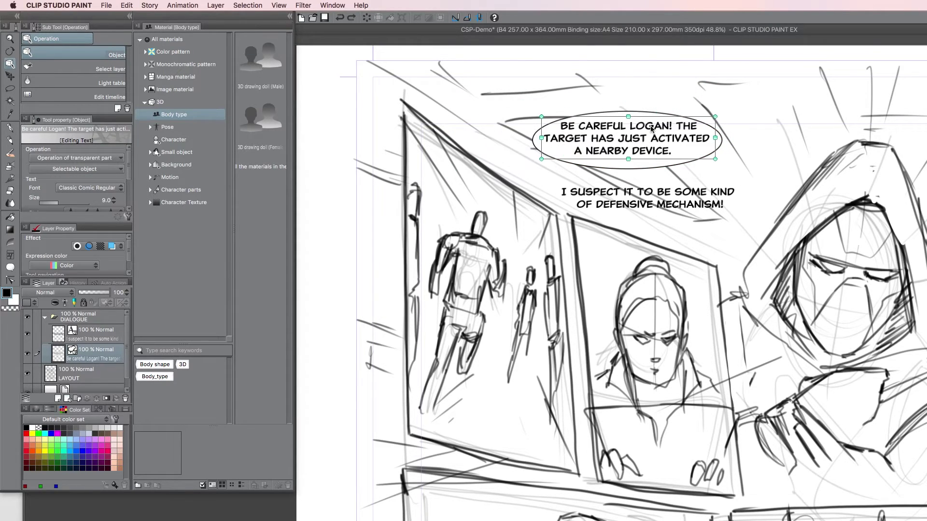
pyautogui.click(649, 118)
pyautogui.moveTo(649, 118); pyautogui.dragTo(567, 99)
pyautogui.press('super+z')
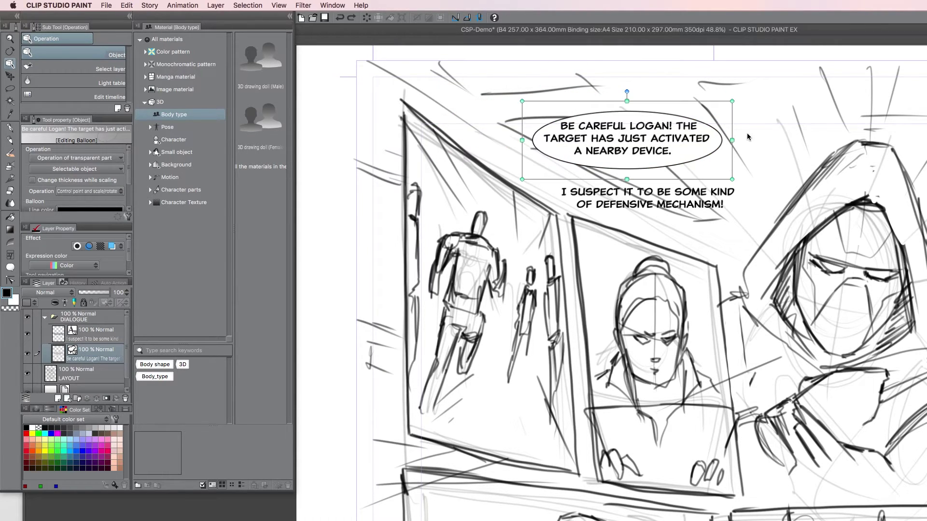
pyautogui.press('super+shift+z')
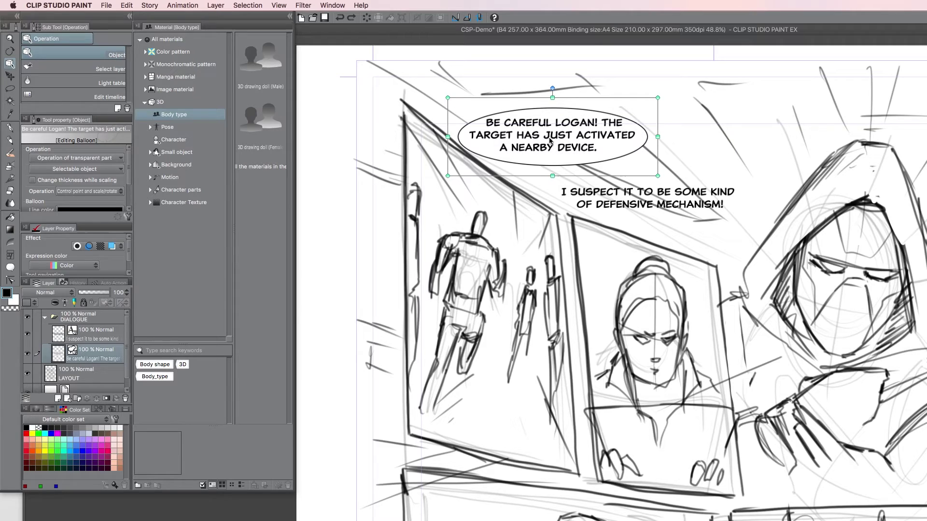
# - Nudge the dialogue text down so its three lines sit centred inside the balloon
pyautogui.click(547, 126)
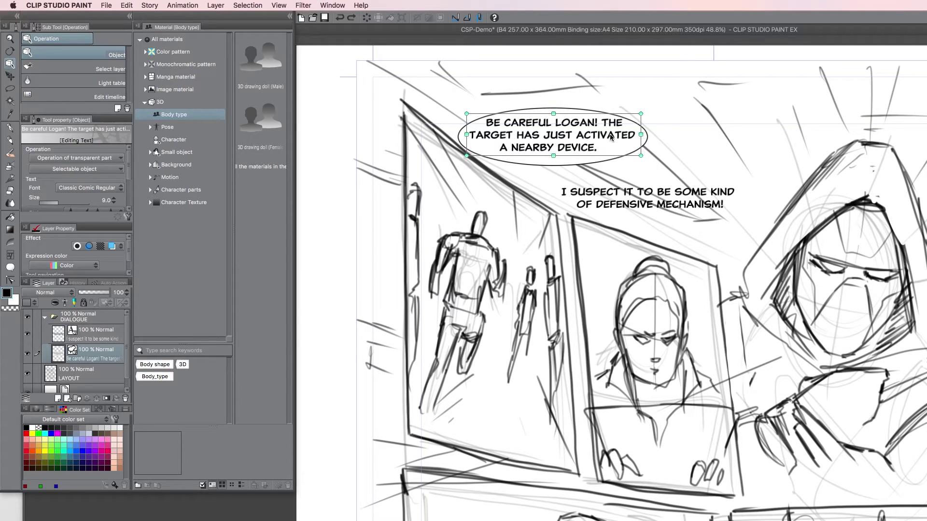
pyautogui.press('Down')
pyautogui.press('Down')
pyautogui.press('Down')
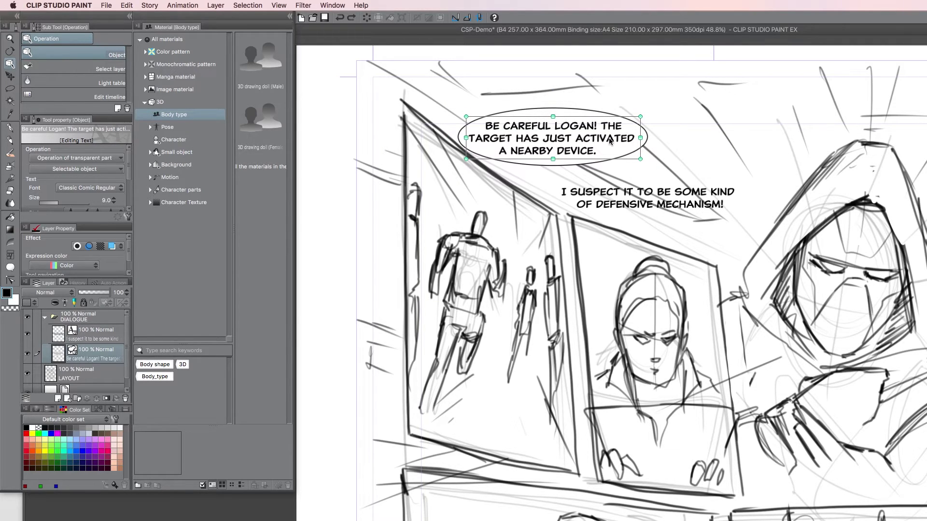
pyautogui.press('Down')
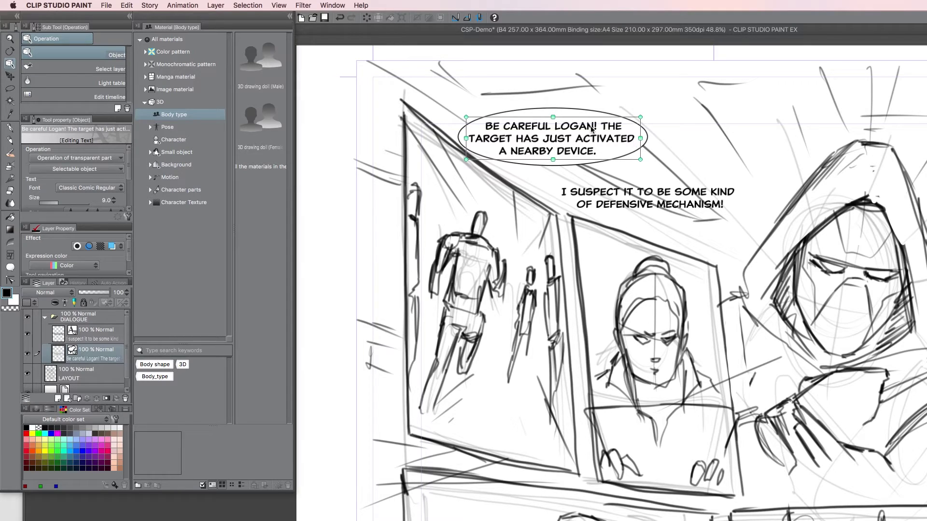
pyautogui.press('Up')
pyautogui.press('Up')
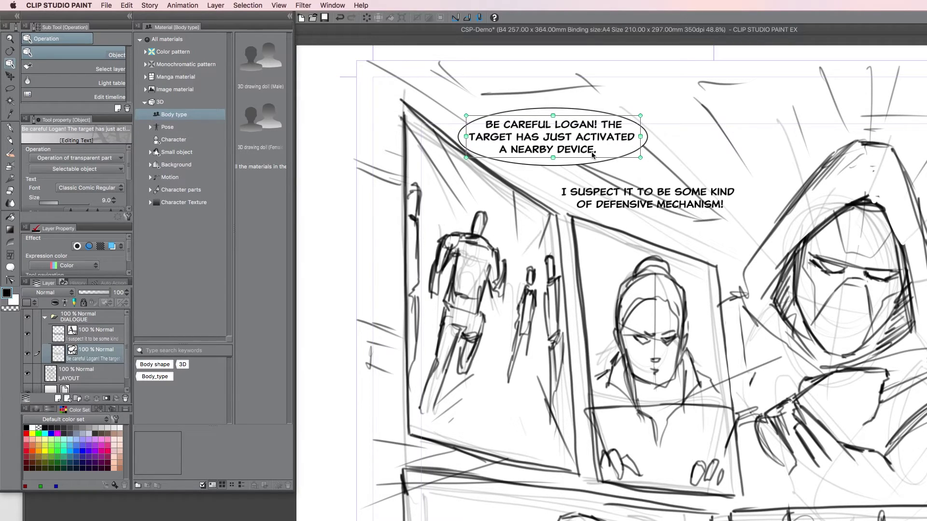
pyautogui.press('Down')
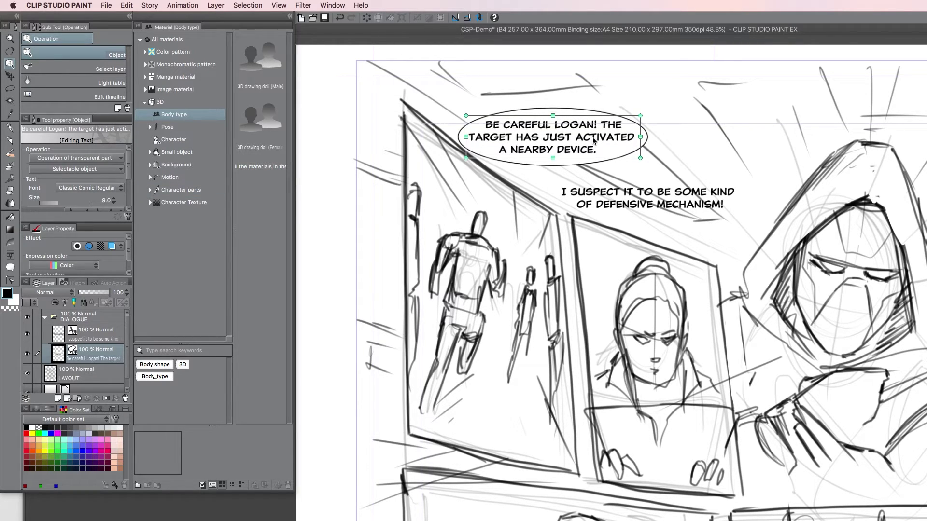
pyautogui.press('Down')
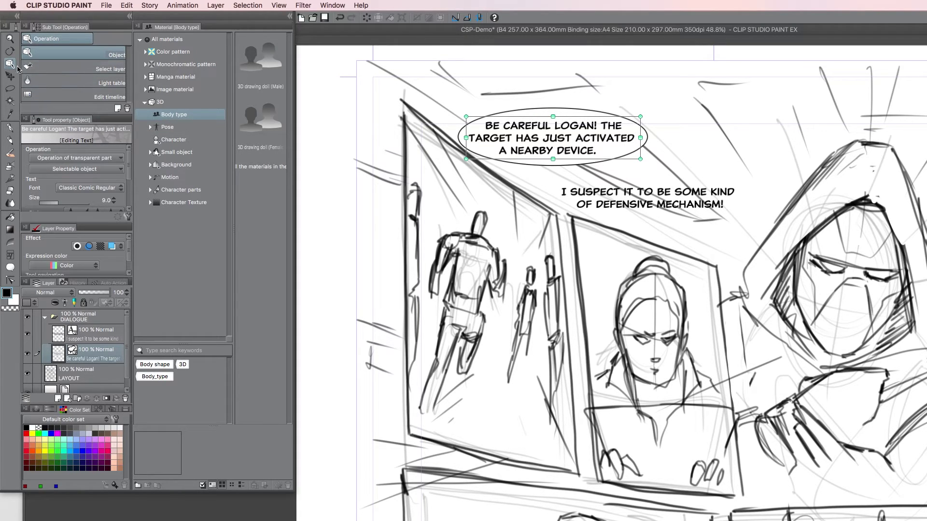
# - Draw an oval balloon around the two-line defensive-mechanism dialogue, redoing a misplaced first attempt
pyautogui.click(11, 268)
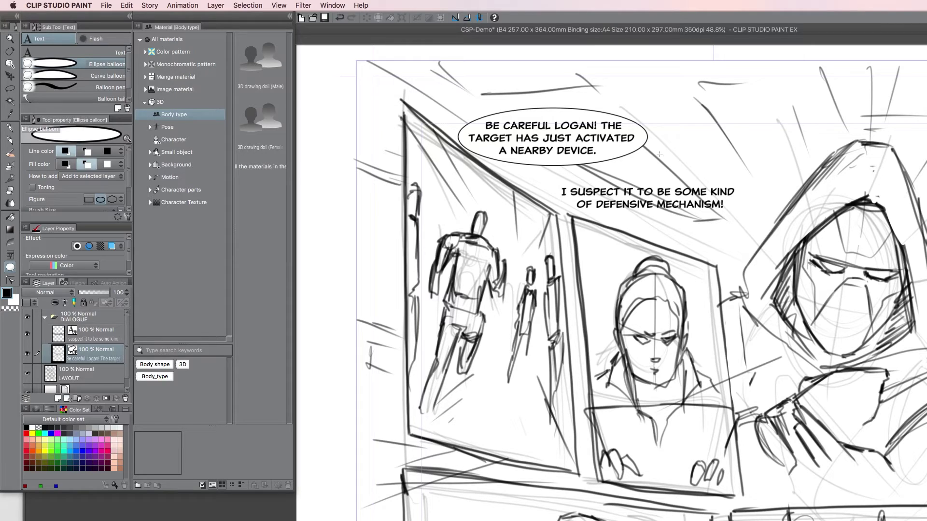
pyautogui.moveTo(660, 154); pyautogui.dragTo(780, 192)
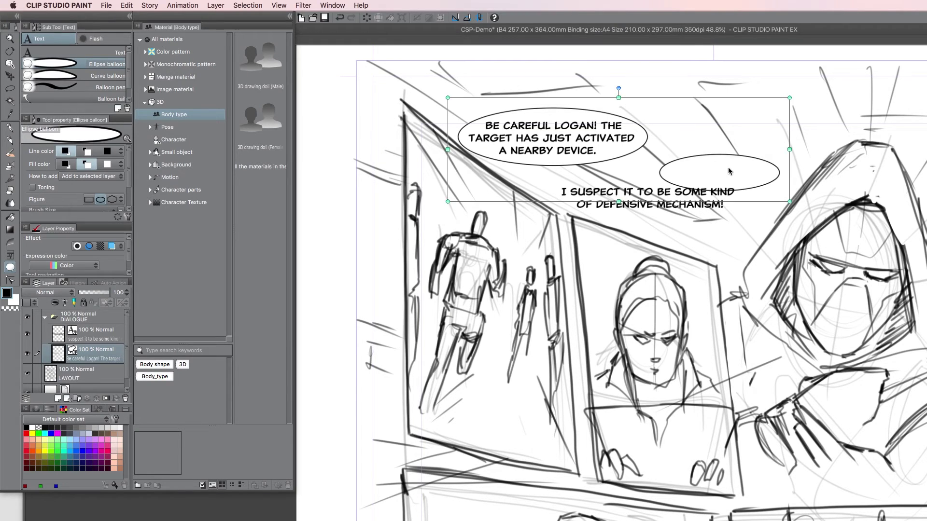
pyautogui.press('super+z')
pyautogui.moveTo(550, 177); pyautogui.dragTo(752, 231)
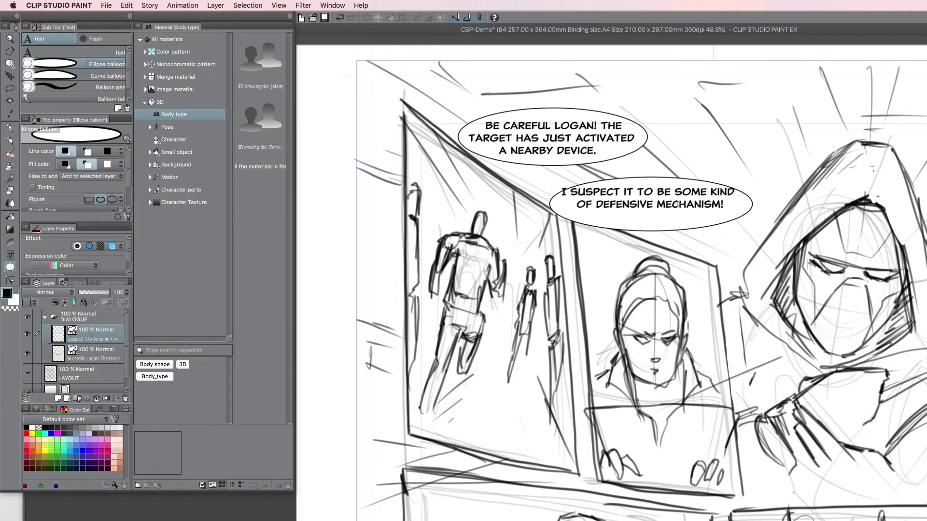
# - Select the second balloon's upper edge and undo an accidental change to it
pyautogui.click(14, 66)
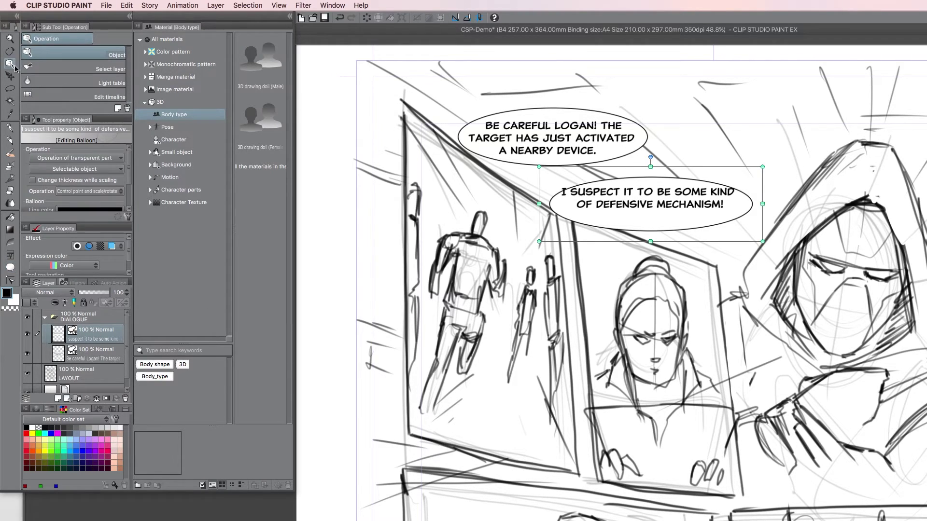
pyautogui.click(685, 177)
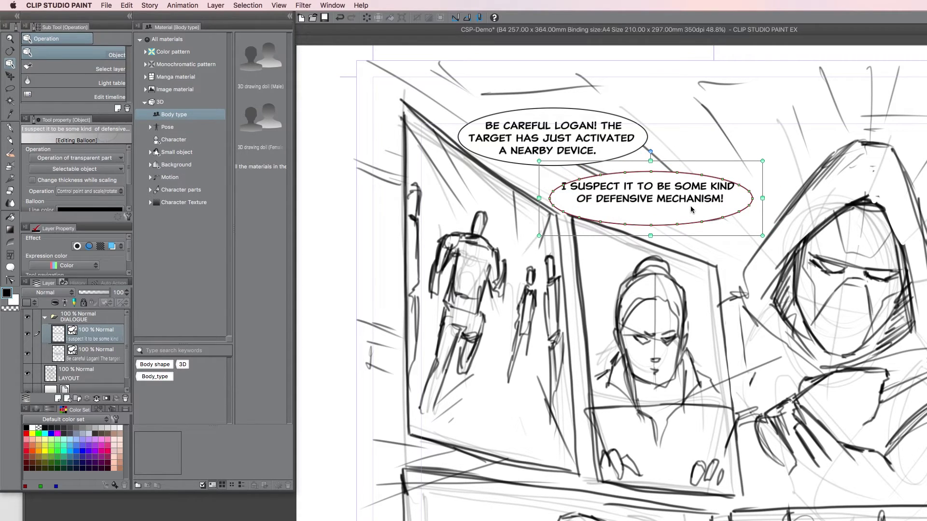
pyautogui.press('super+z')
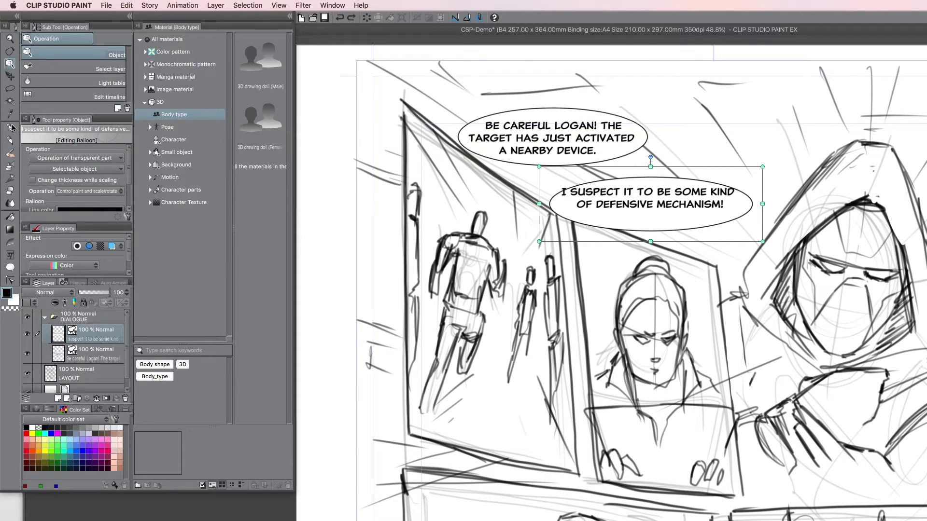
# - Undo the Balloon pen connector and the second balloon, deselect, and reselect the first dialogue layer
pyautogui.click(10, 267)
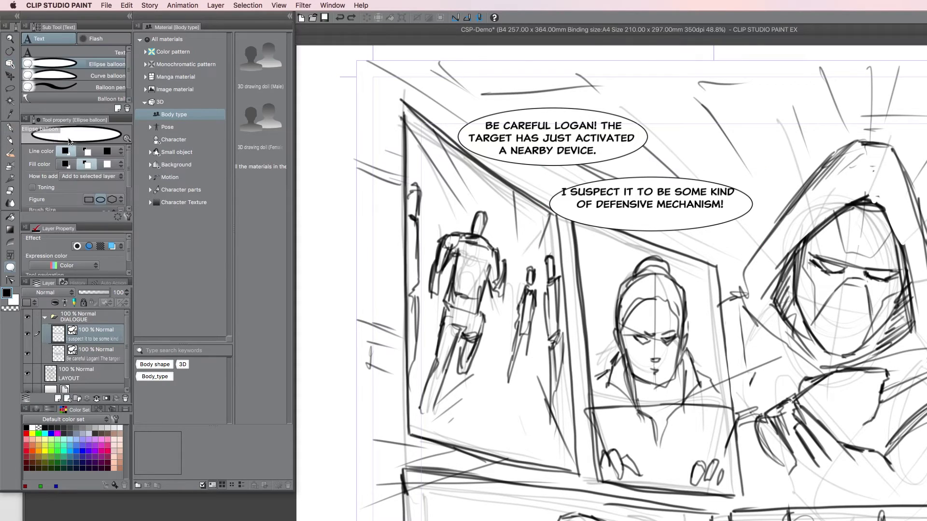
pyautogui.click(67, 87)
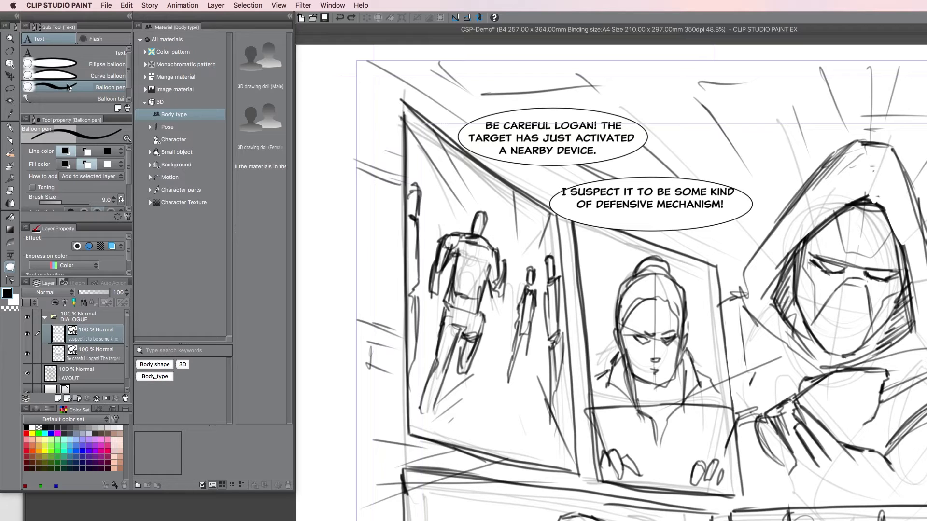
pyautogui.moveTo(607, 155)
pyautogui.mouseDown()
pyautogui.moveTo(630, 182)
pyautogui.moveTo(608, 156)
pyautogui.mouseUp()
pyautogui.press('super+z')
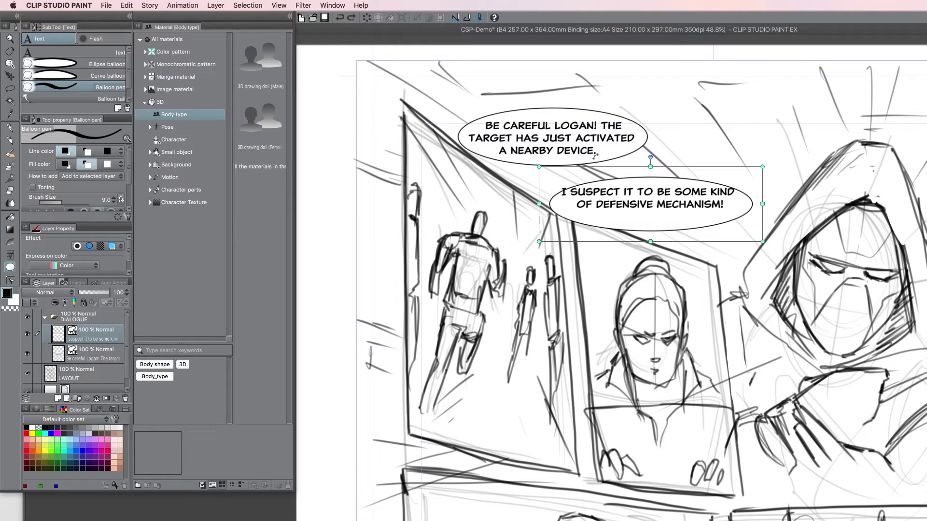
pyautogui.press('super+z')
pyautogui.press('super+z')
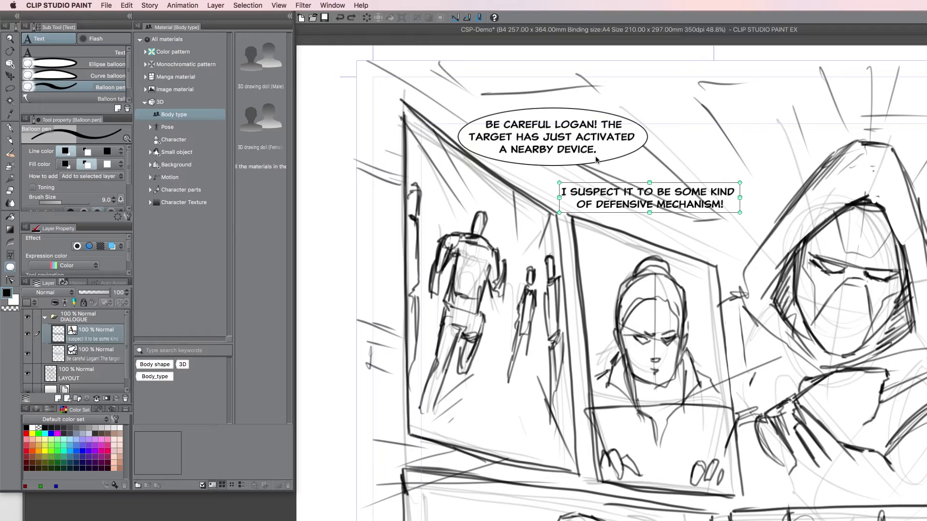
pyautogui.press('super+z')
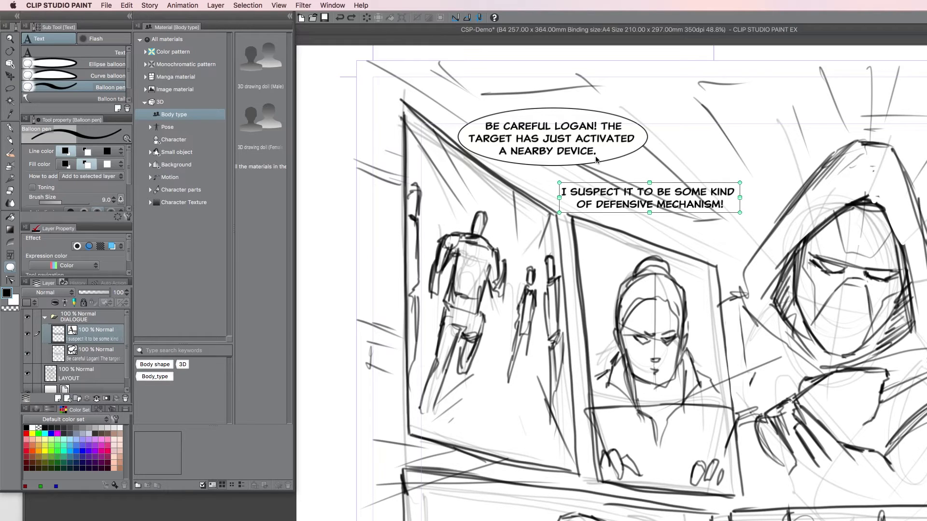
pyautogui.press('Escape')
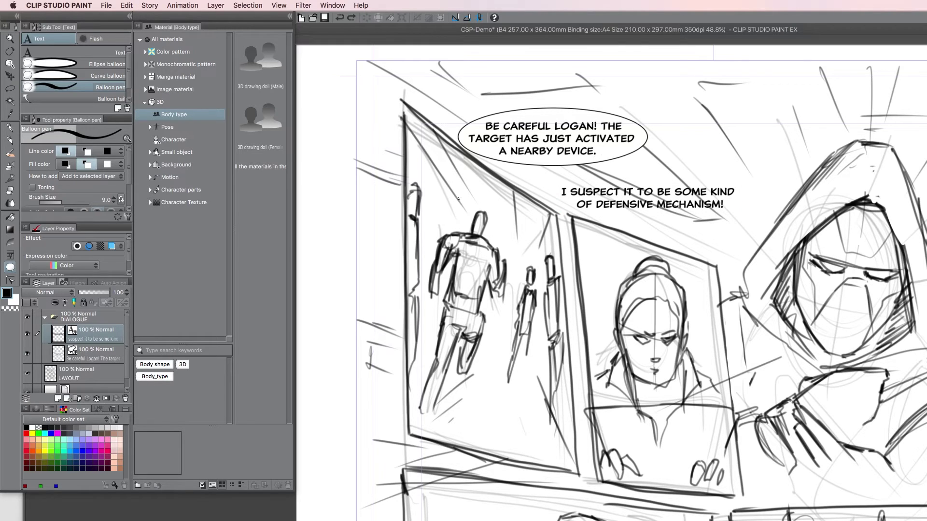
pyautogui.click(94, 352)
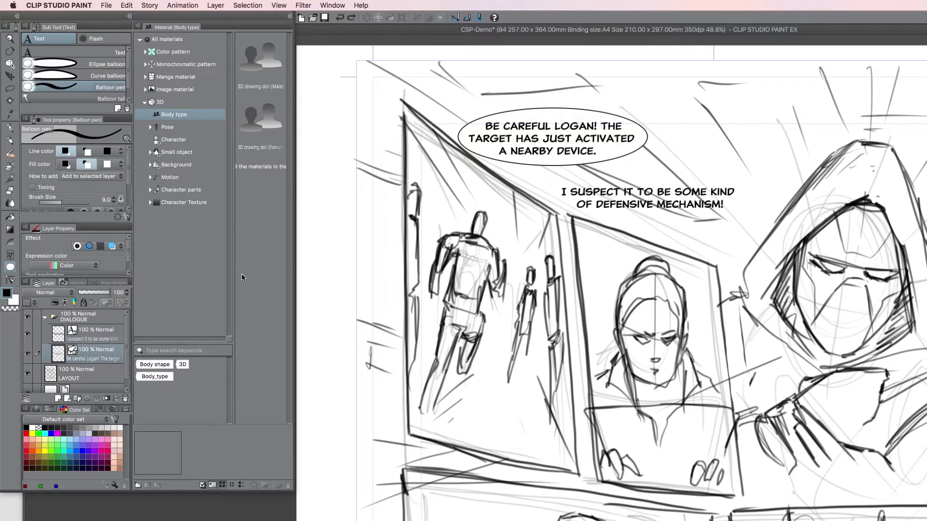
# - Draw a new oval balloon and move it over the second dialogue line
pyautogui.click(27, 353)
pyautogui.click(27, 354)
pyautogui.click(85, 68)
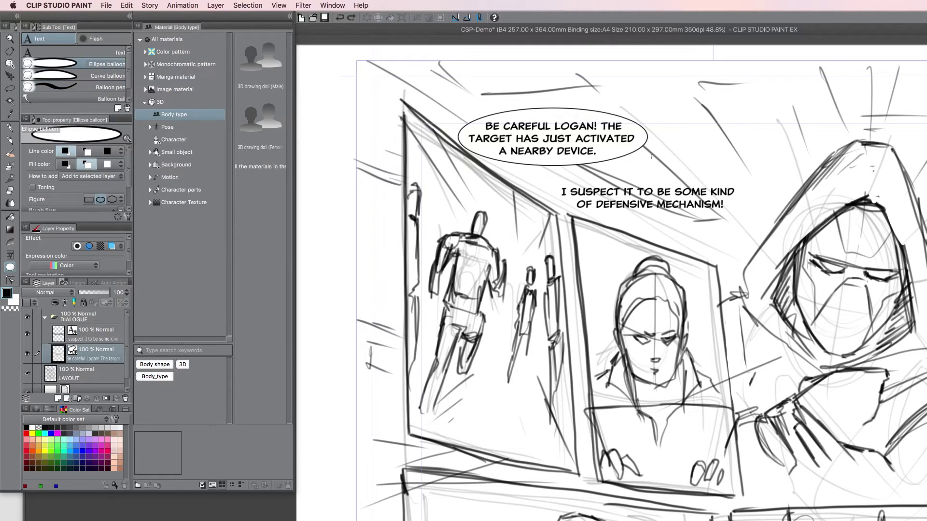
pyautogui.moveTo(652, 156); pyautogui.dragTo(775, 200)
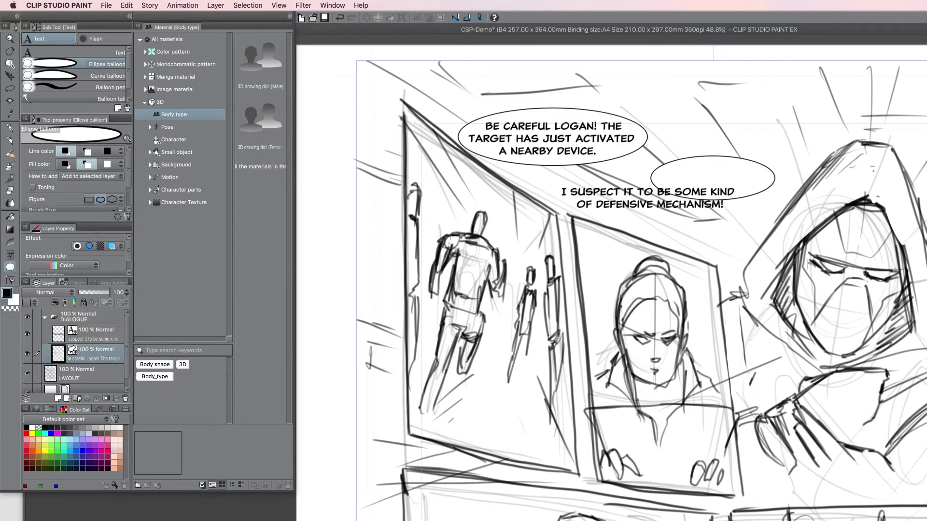
pyautogui.click(9, 64)
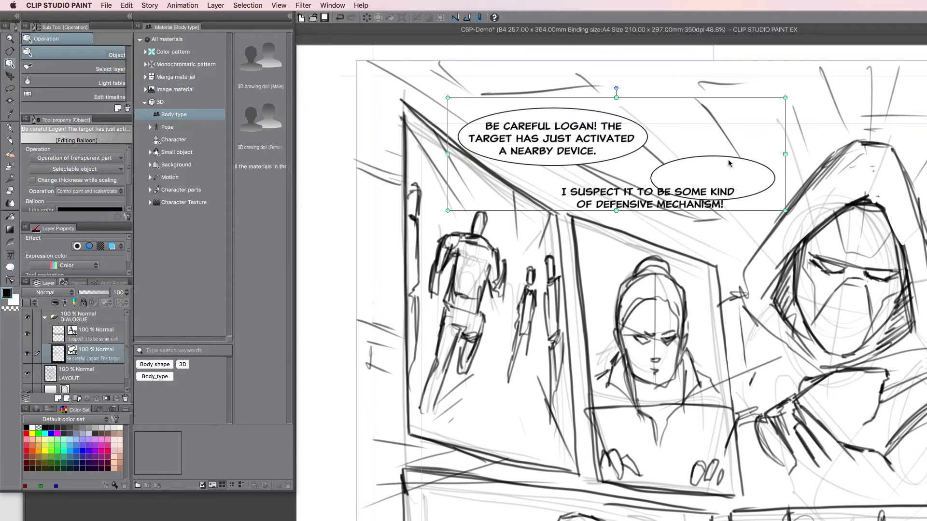
pyautogui.click(720, 188)
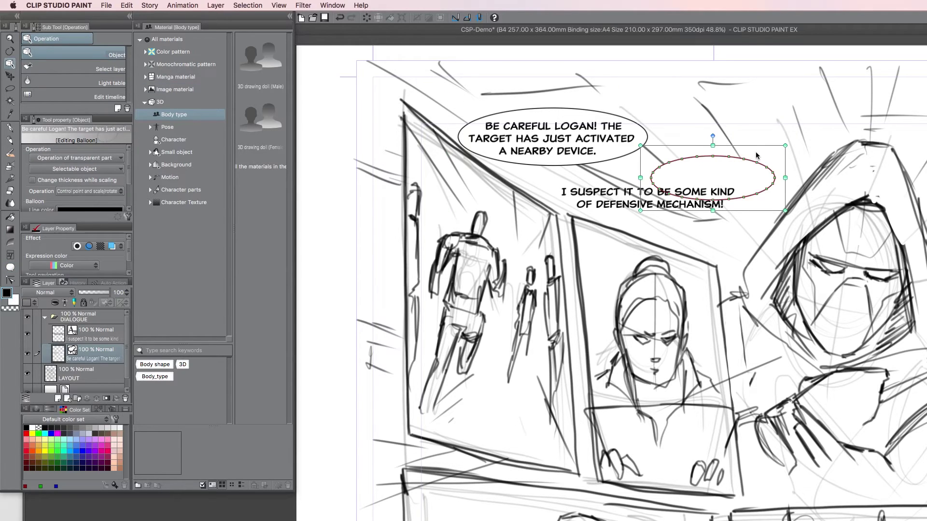
pyautogui.moveTo(732, 176); pyautogui.dragTo(756, 195)
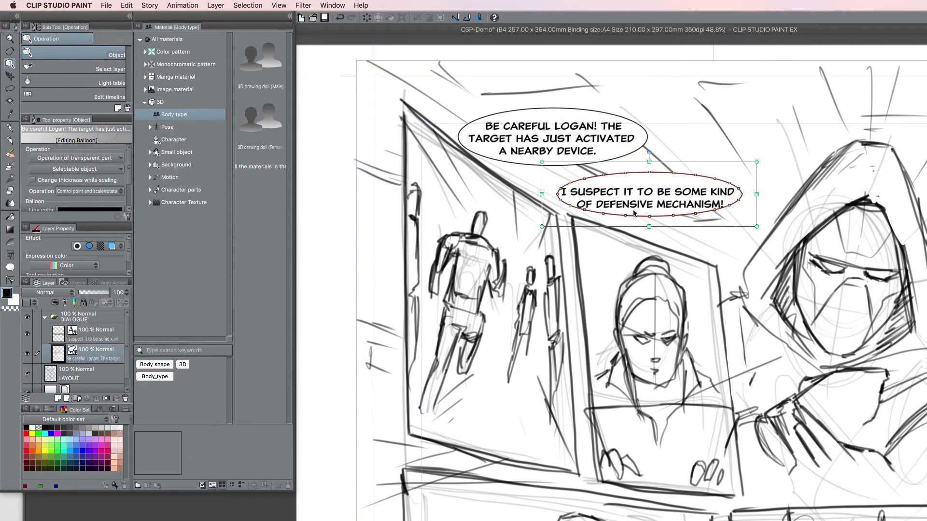
# - Resize and reposition the lower balloon's edges until it fits the defensive-mechanism text neatly
pyautogui.moveTo(649, 227); pyautogui.dragTo(649, 237)
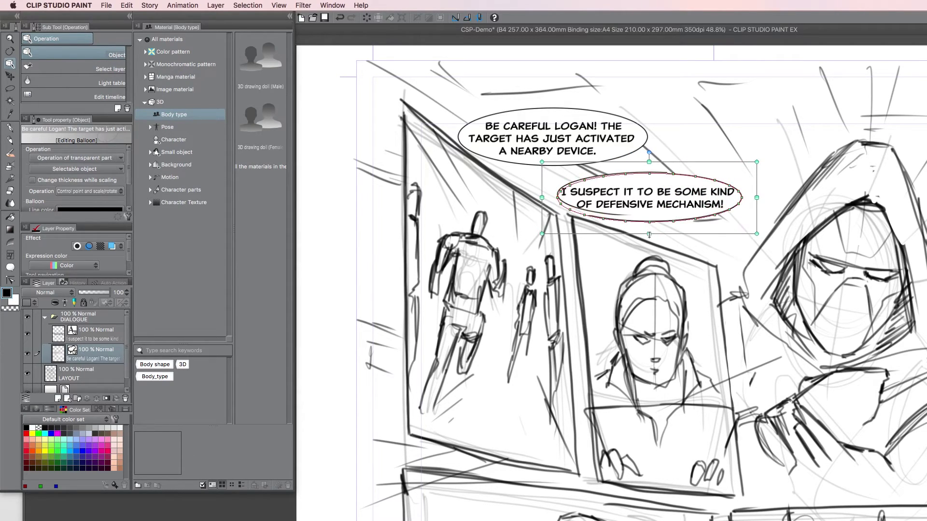
pyautogui.click(703, 167)
pyautogui.click(672, 179)
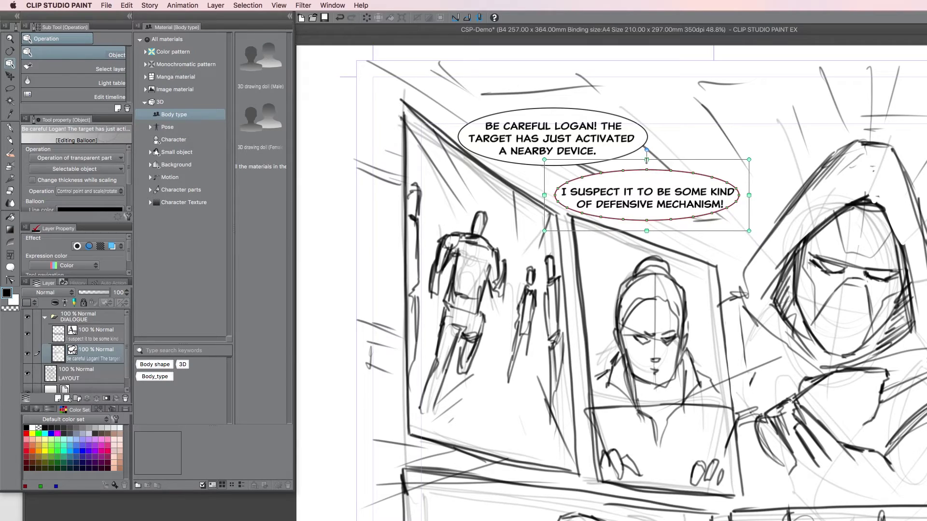
pyautogui.moveTo(648, 169); pyautogui.dragTo(648, 164)
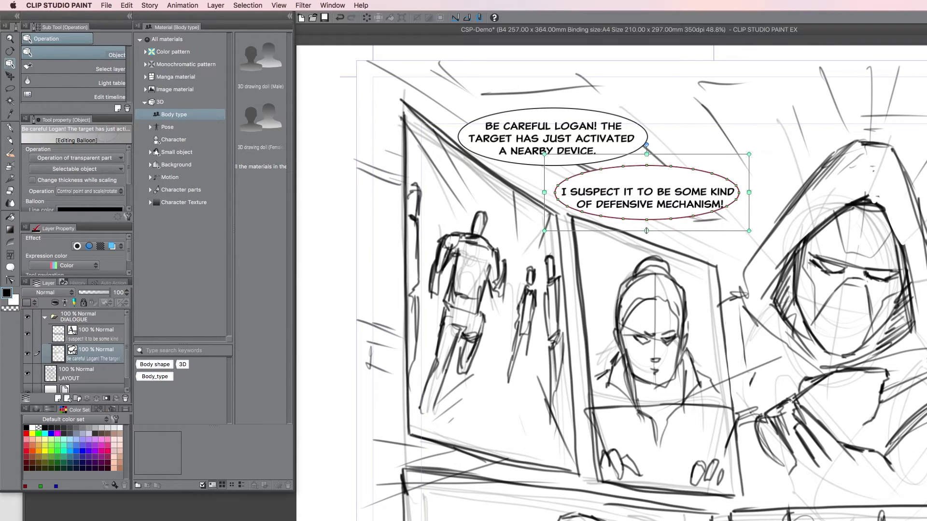
pyautogui.moveTo(647, 231); pyautogui.dragTo(647, 232)
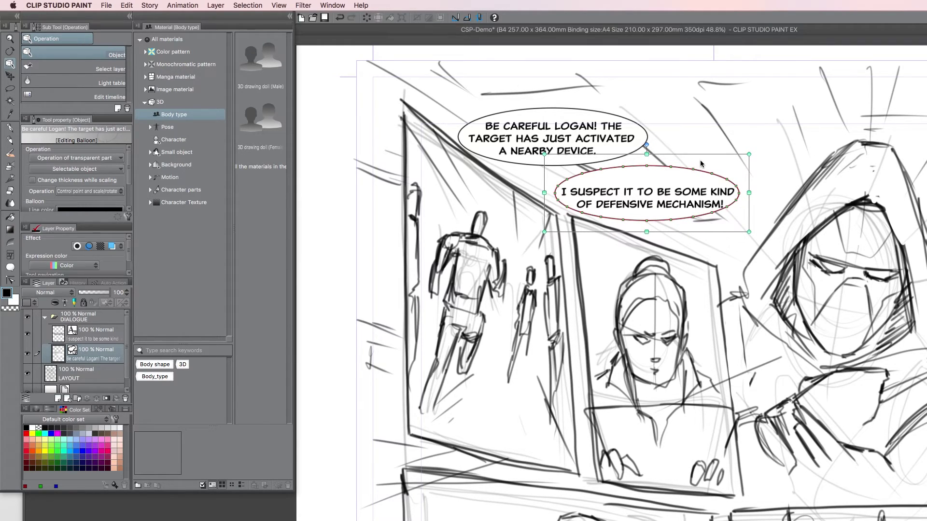
pyautogui.moveTo(688, 178); pyautogui.dragTo(687, 179)
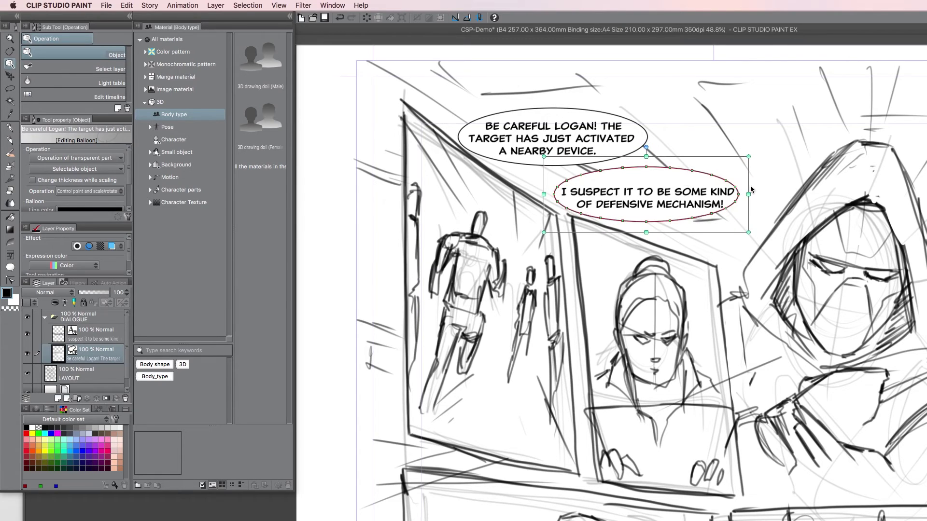
pyautogui.moveTo(751, 195); pyautogui.dragTo(758, 194)
pyautogui.moveTo(655, 159); pyautogui.dragTo(648, 178)
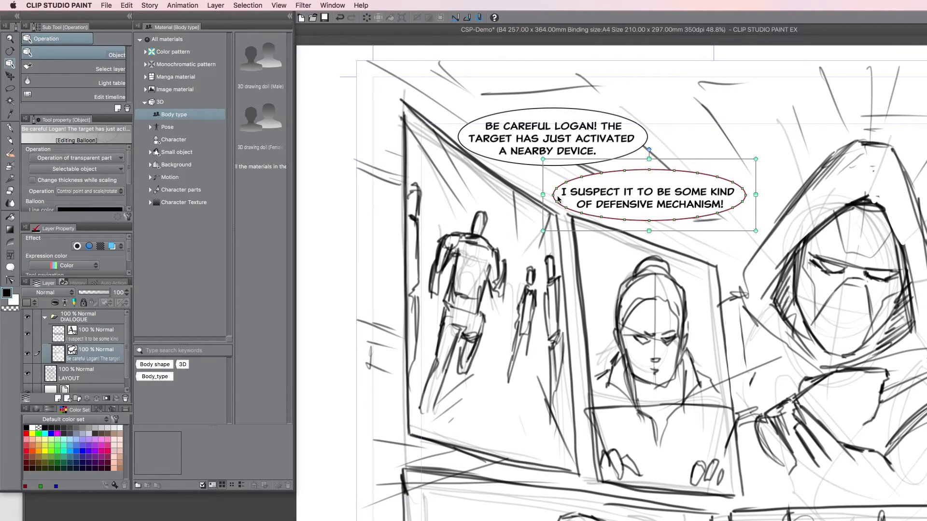
pyautogui.moveTo(542, 195); pyautogui.dragTo(542, 195)
pyautogui.moveTo(649, 230); pyautogui.dragTo(649, 229)
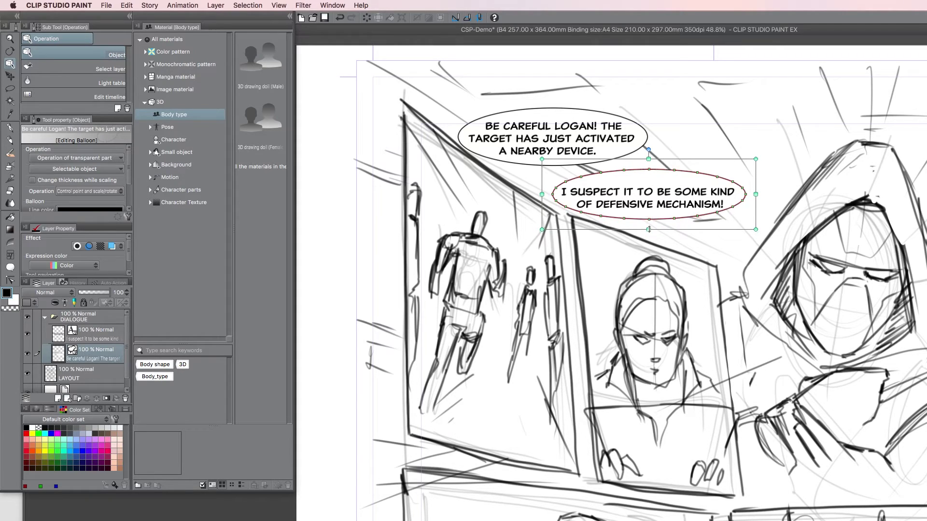
pyautogui.moveTo(649, 156); pyautogui.dragTo(649, 158)
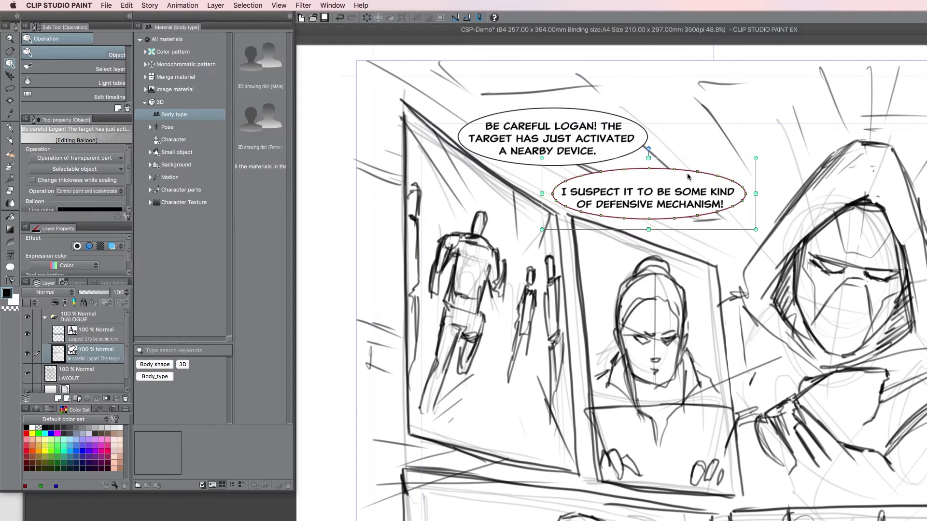
pyautogui.moveTo(702, 182); pyautogui.dragTo(701, 186)
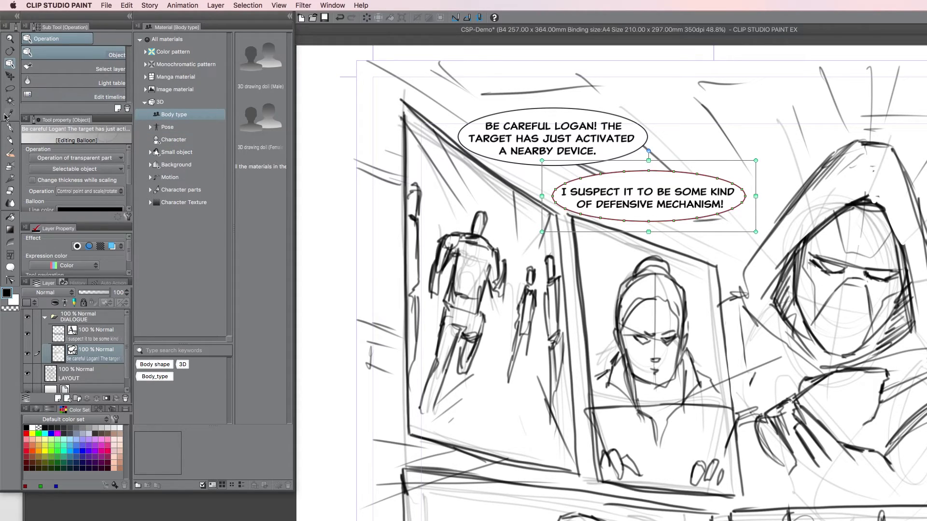
# - Draw a short freehand Balloon pen stroke bridging the upper balloon down to the lower one
pyautogui.click(10, 268)
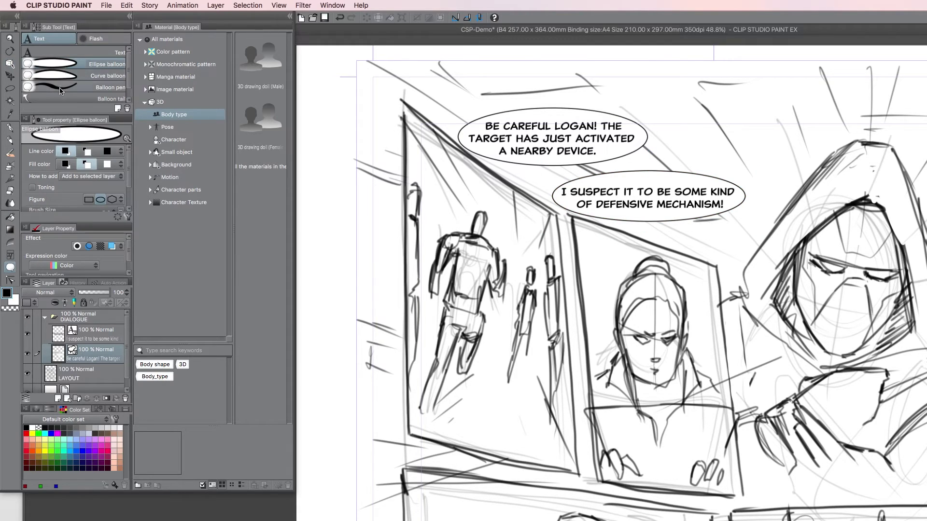
pyautogui.click(103, 88)
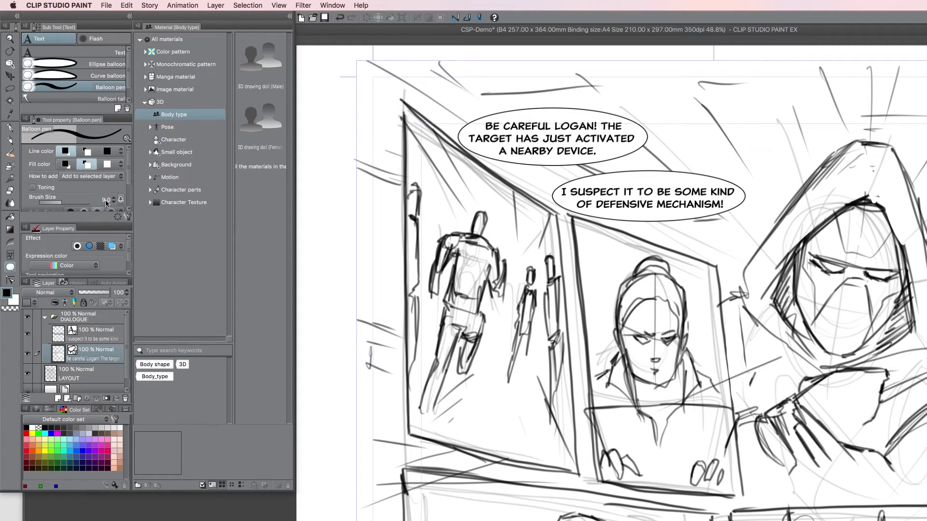
pyautogui.click(104, 65)
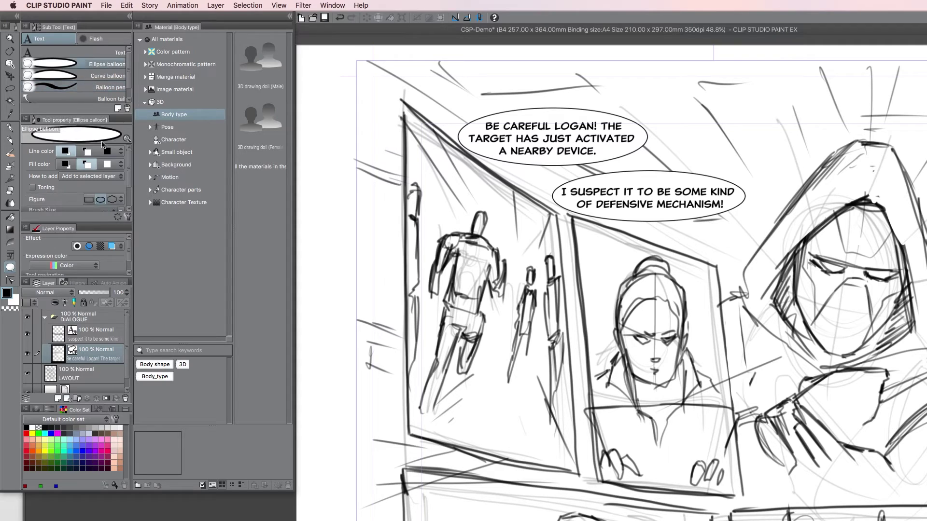
pyautogui.moveTo(128, 168); pyautogui.dragTo(126, 180)
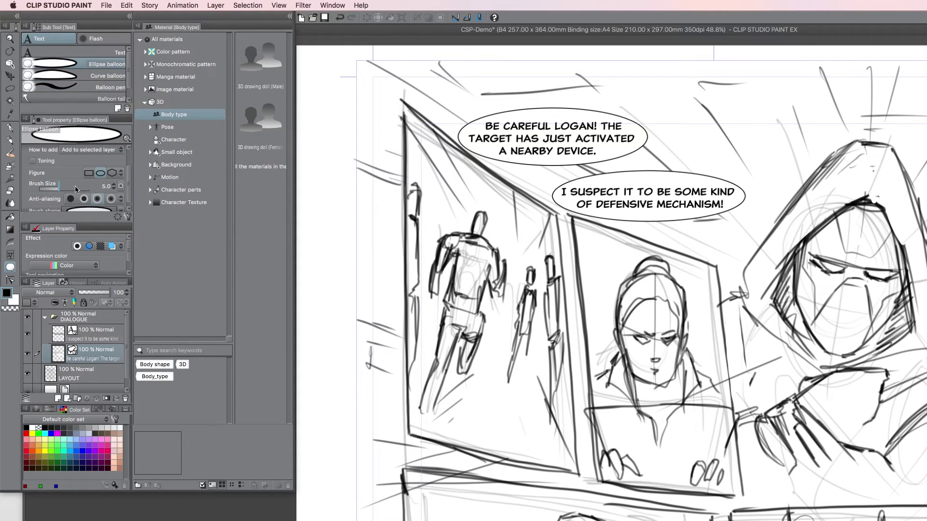
pyautogui.click(72, 87)
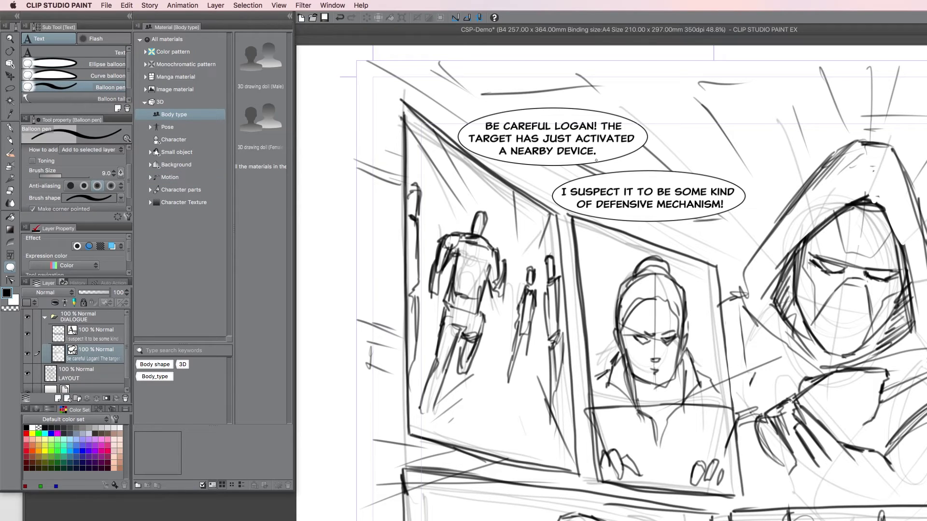
pyautogui.moveTo(596, 161); pyautogui.dragTo(614, 175)
pyautogui.click(69, 99)
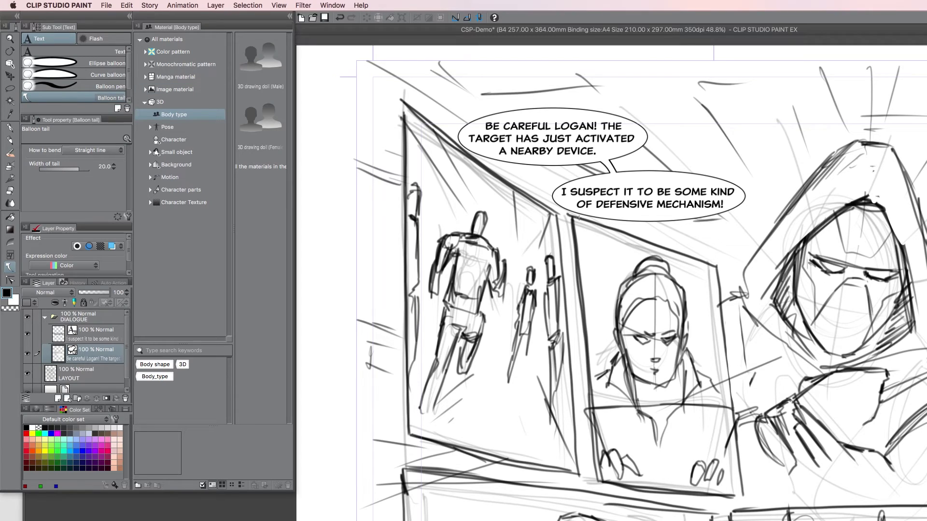
# - Try Balloon tails from the lower balloon toward the girl, undoing both attempts
pyautogui.moveTo(640, 219); pyautogui.dragTo(655, 286)
pyautogui.press('super+z')
pyautogui.moveTo(686, 220); pyautogui.dragTo(700, 247)
pyautogui.press('super+z')
# - Draw the tail toward the girl with the Balloon pen, then shift both balloons slightly up-left
pyautogui.click(73, 88)
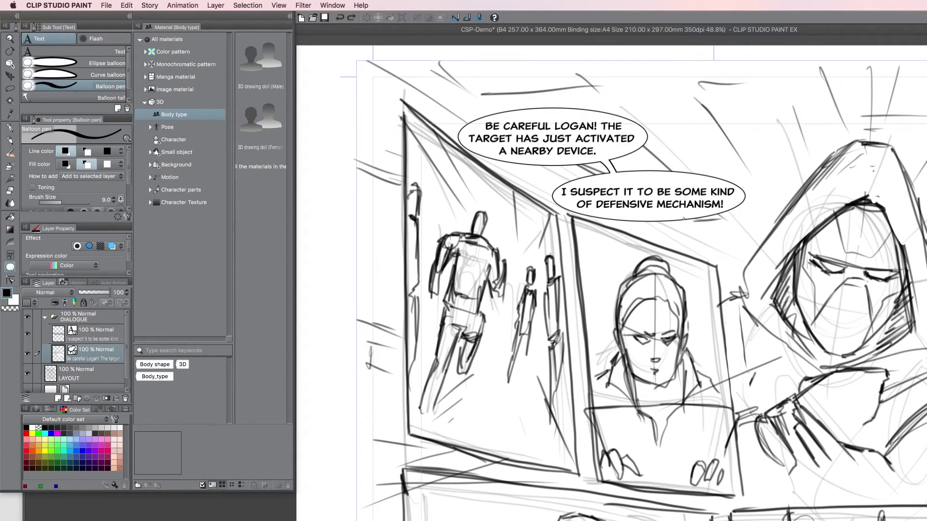
pyautogui.moveTo(683, 218)
pyautogui.mouseDown()
pyautogui.moveTo(700, 258)
pyautogui.moveTo(694, 277)
pyautogui.moveTo(704, 234)
pyautogui.moveTo(698, 218)
pyautogui.moveTo(685, 217)
pyautogui.mouseUp()
pyautogui.press('k')
pyautogui.moveTo(660, 185); pyautogui.dragTo(657, 183)
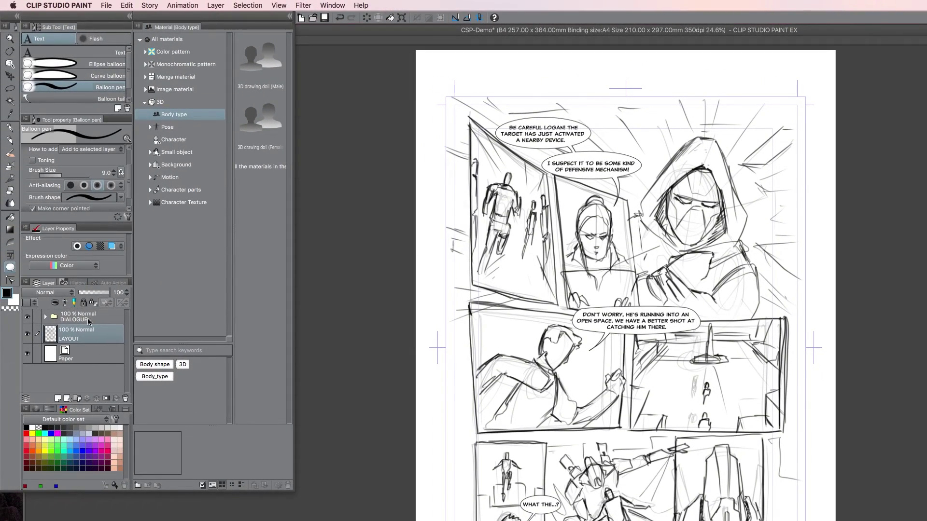
# - Lower the LAYOUT sketch layer's opacity to about 38% so the rough fades
pyautogui.click(90, 320)
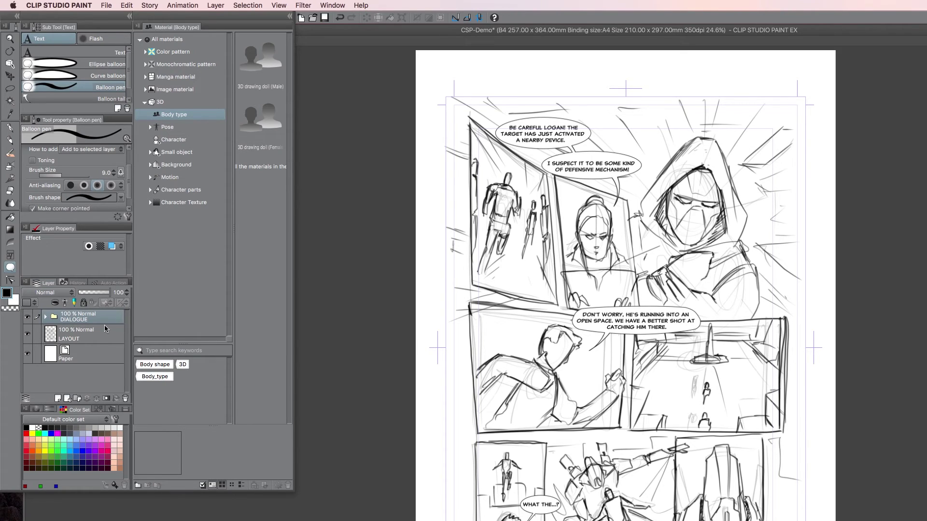
pyautogui.click(89, 335)
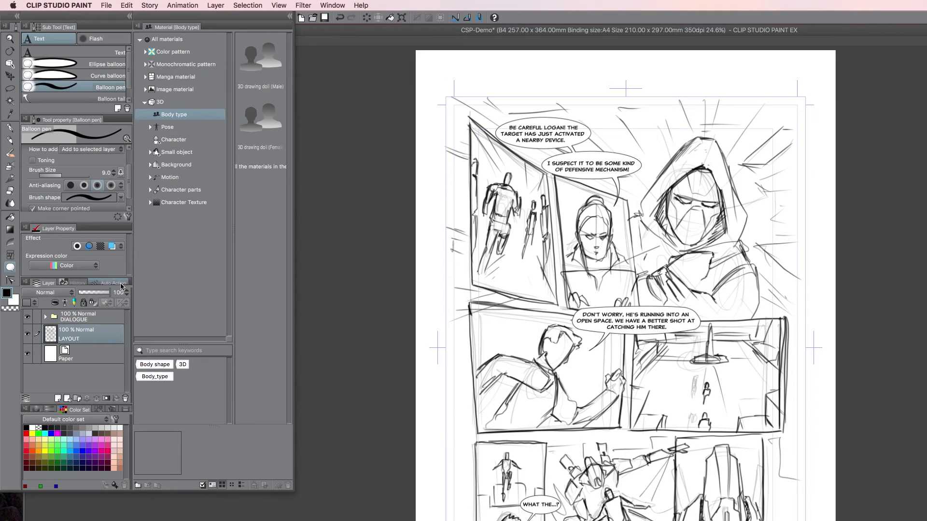
pyautogui.click(108, 293)
pyautogui.moveTo(108, 293); pyautogui.dragTo(90, 293)
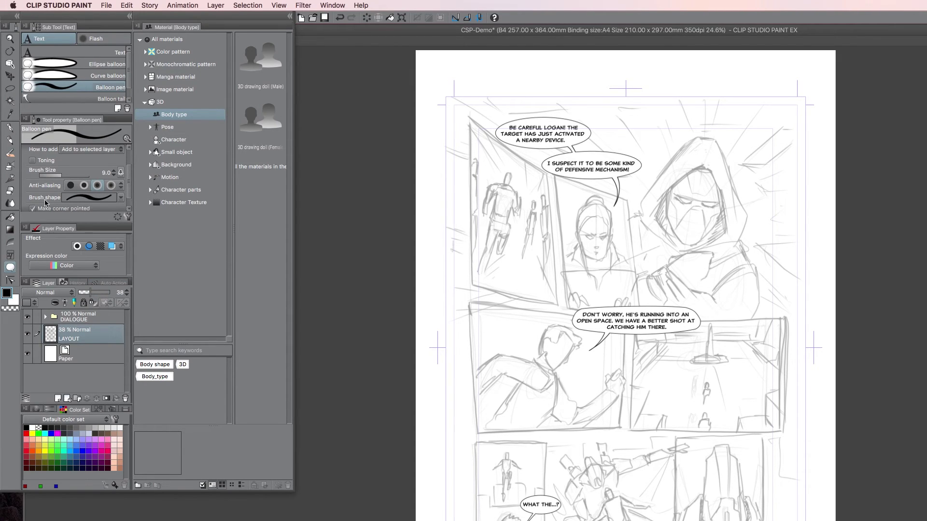
pyautogui.click(10, 255)
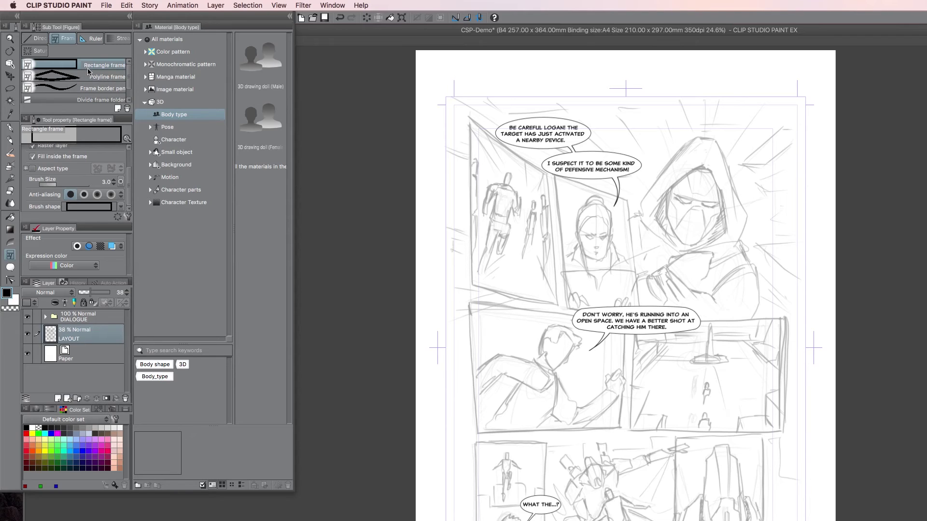
# - Choose the Polyline frame sub tool and scroll through its Tool property settings
pyautogui.click(91, 77)
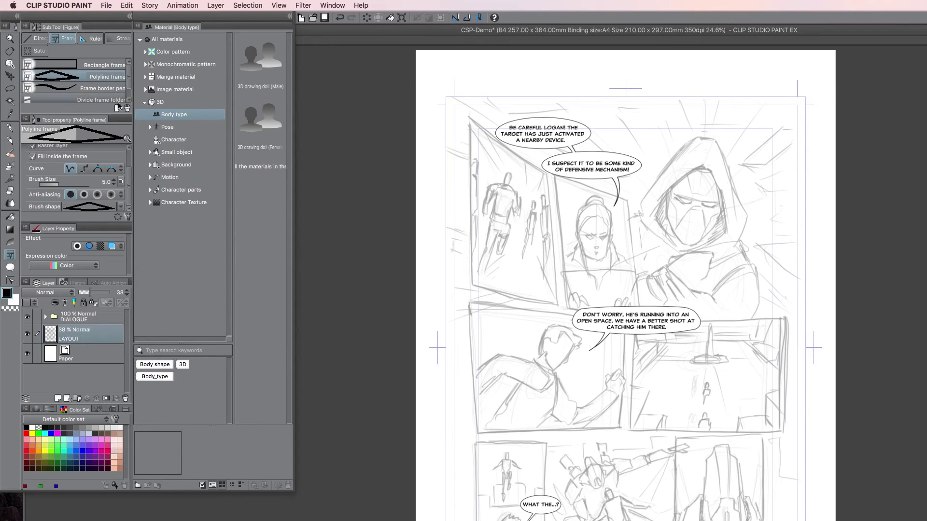
pyautogui.scroll(2, 127, 163)
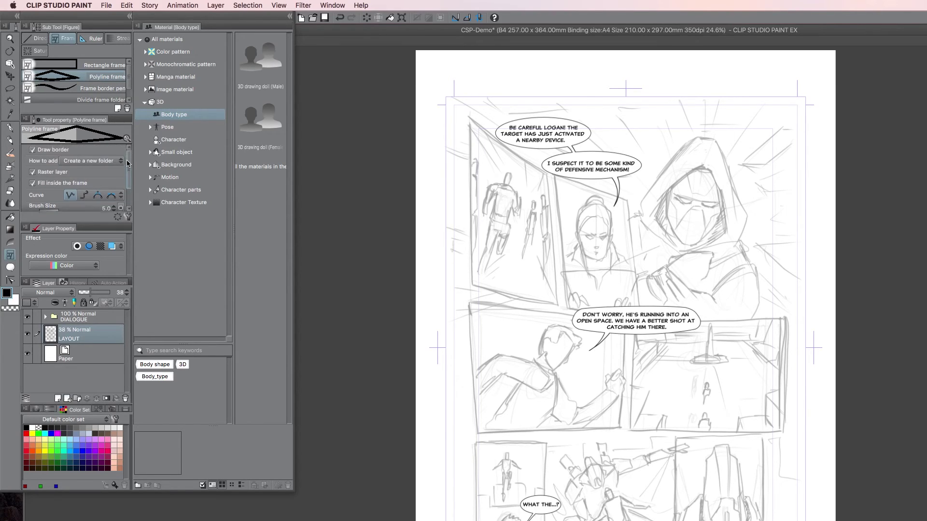
pyautogui.scroll(-2, 127, 163)
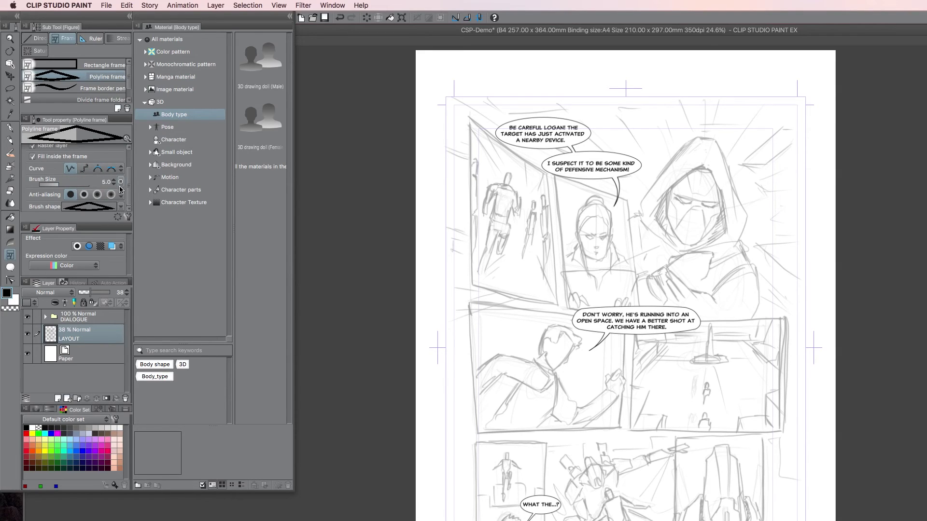
pyautogui.scroll(2, 121, 189)
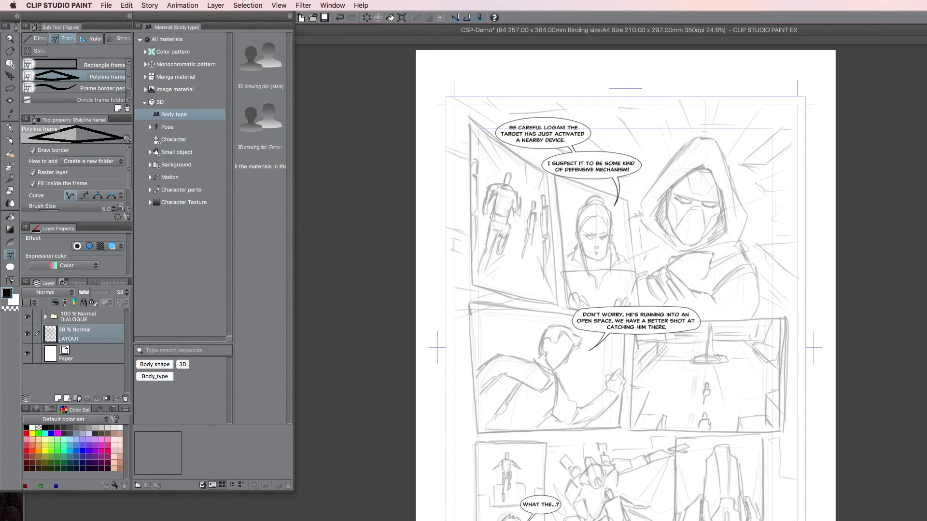
# - Draw a slanted four-corner polyline frame over the top-left panel
pyautogui.click(466, 116)
pyautogui.click(469, 283)
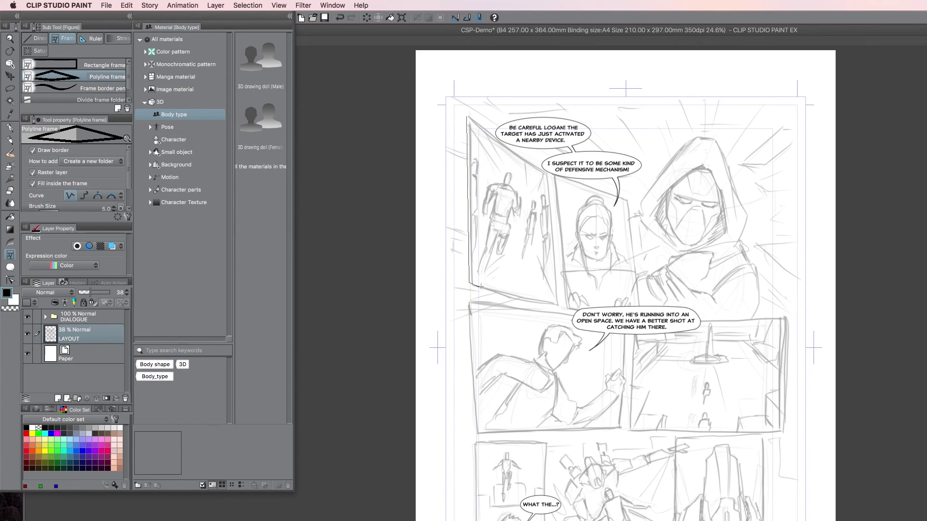
pyautogui.click(558, 305)
pyautogui.click(547, 172)
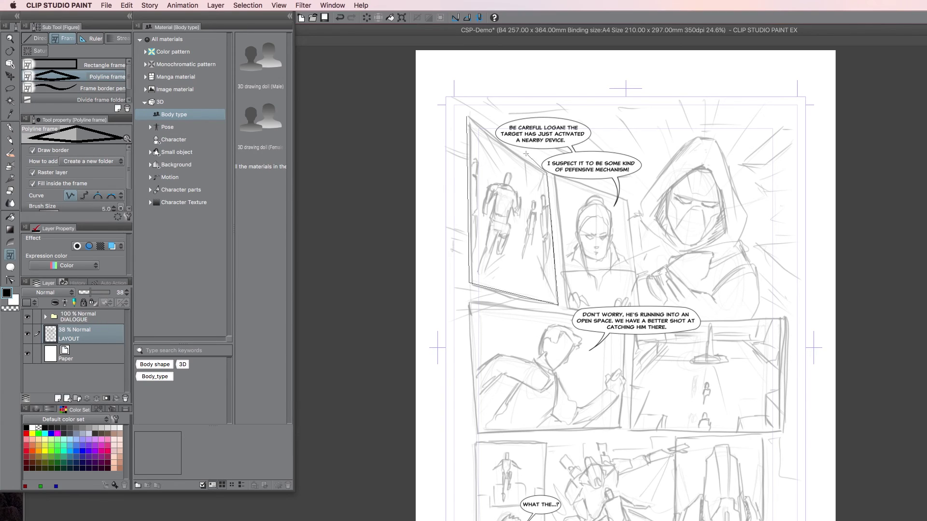
pyautogui.click(466, 117)
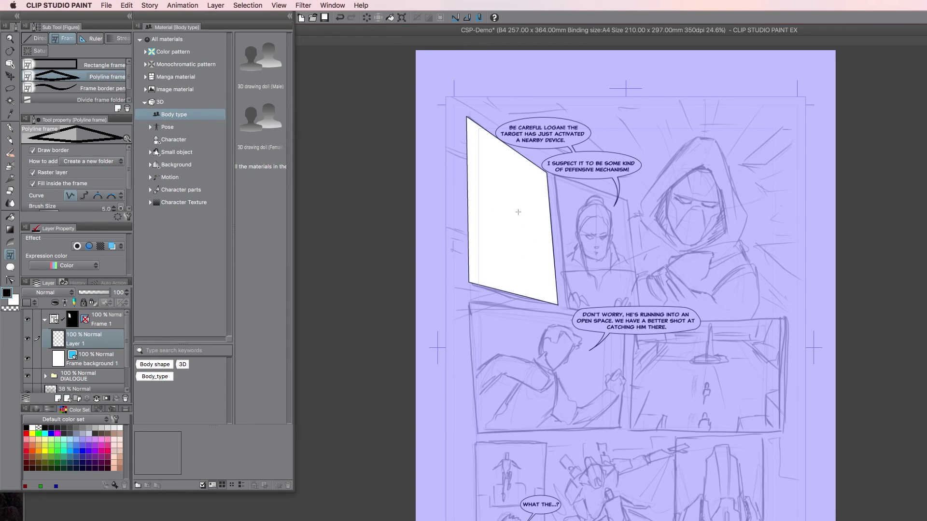
# - Collapse the new Frame 1 folder and rename it PANEL 1
pyautogui.click(46, 321)
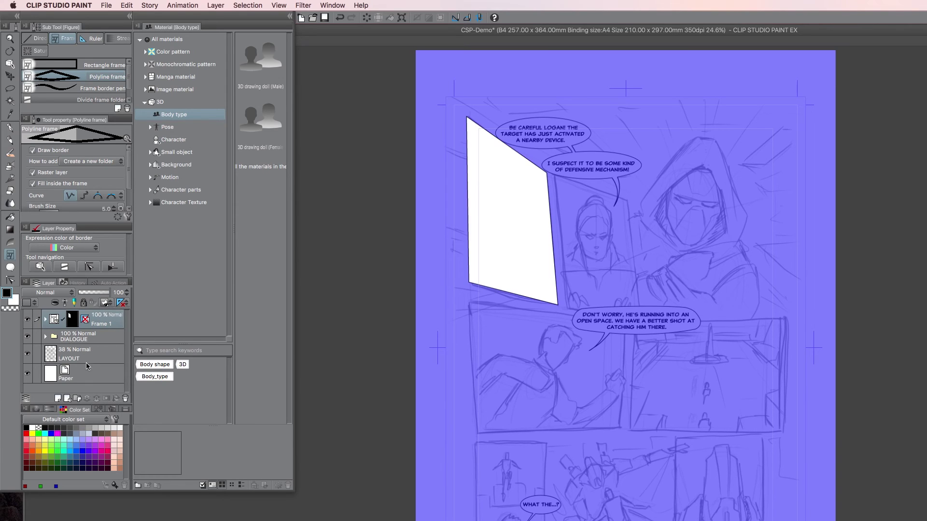
pyautogui.doubleClick(102, 324)
pyautogui.write('PANEL')
pyautogui.press('Return')
# - Expand PANEL 1 to check its Layer 1 and Frame background 1, then collapse it as the active folder
pyautogui.click(45, 320)
pyautogui.click(88, 342)
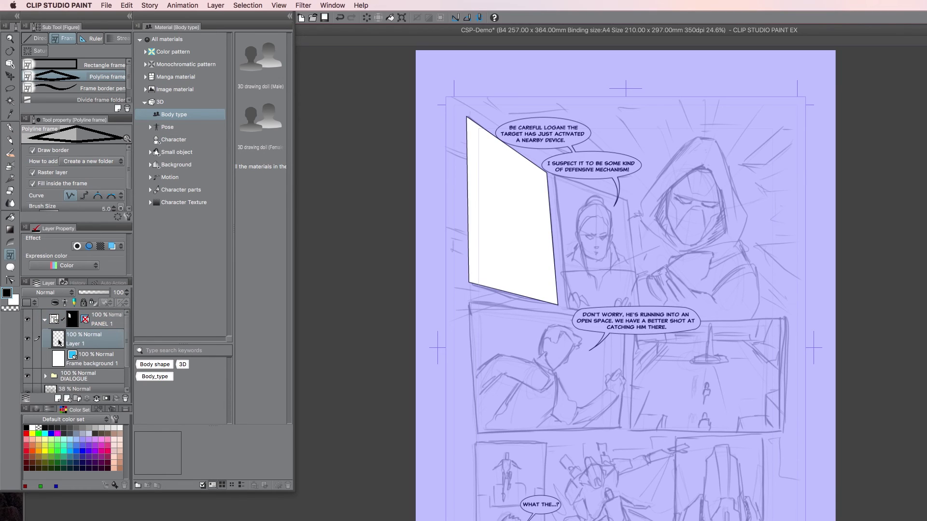
pyautogui.click(88, 366)
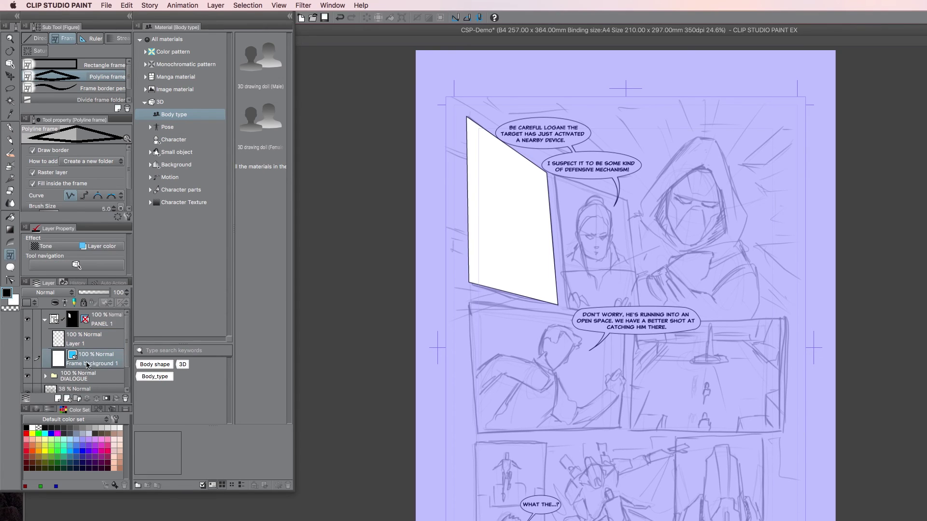
pyautogui.click(45, 320)
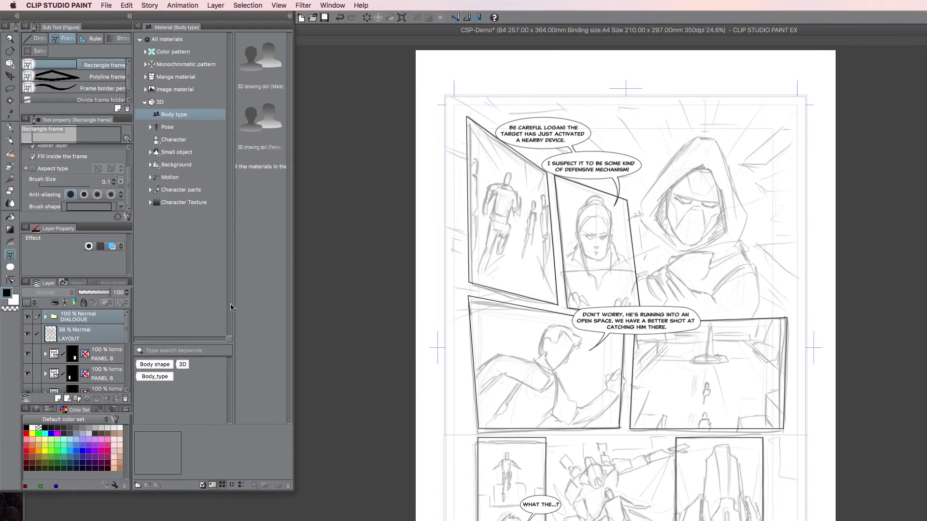
# - Check the PANEL 3 and PANEL 1 folders, then expand PANEL 2 and select its Layer 2
pyautogui.moveTo(126, 341); pyautogui.dragTo(127, 374)
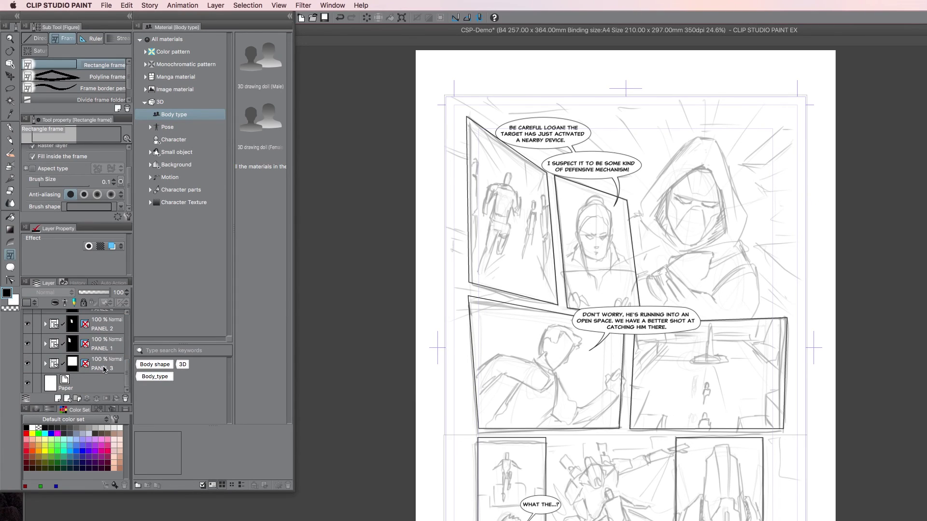
pyautogui.click(104, 369)
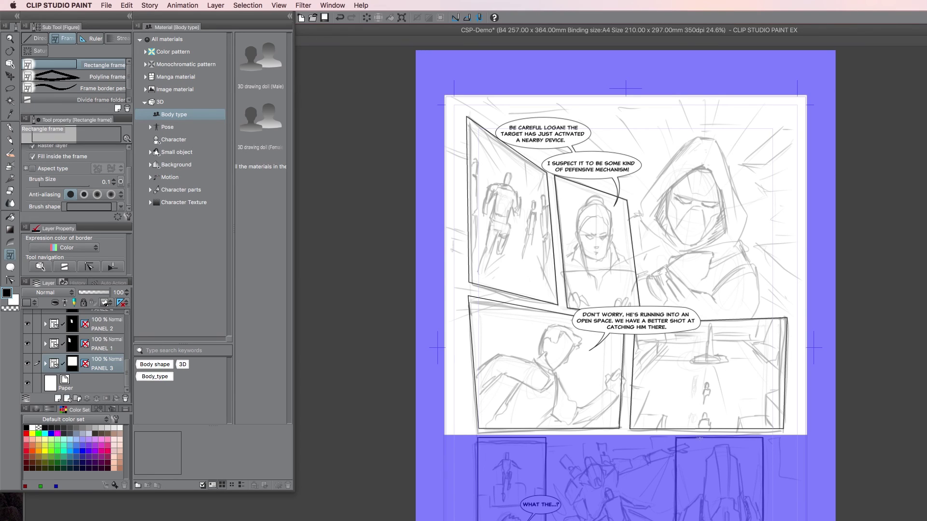
pyautogui.scroll(1, 126, 369)
pyautogui.click(112, 368)
pyautogui.click(102, 345)
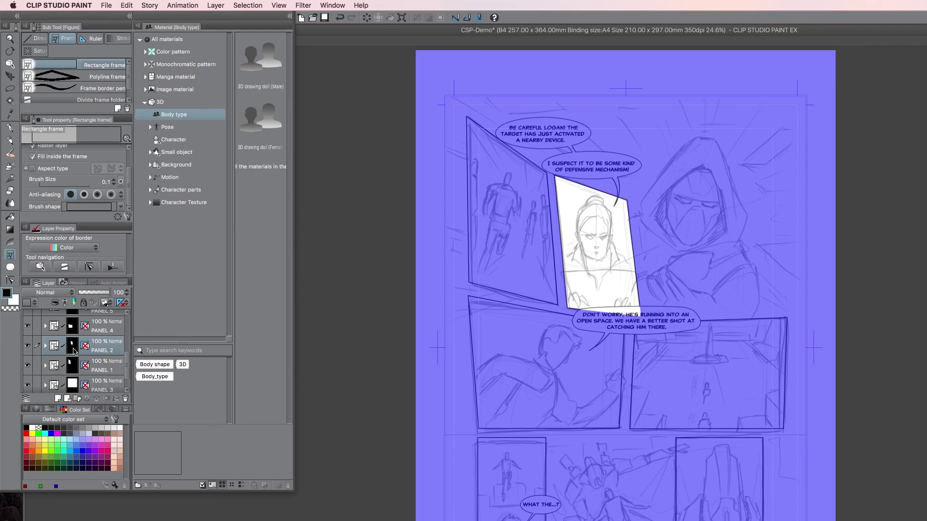
pyautogui.click(45, 346)
pyautogui.scroll(-1, 130, 355)
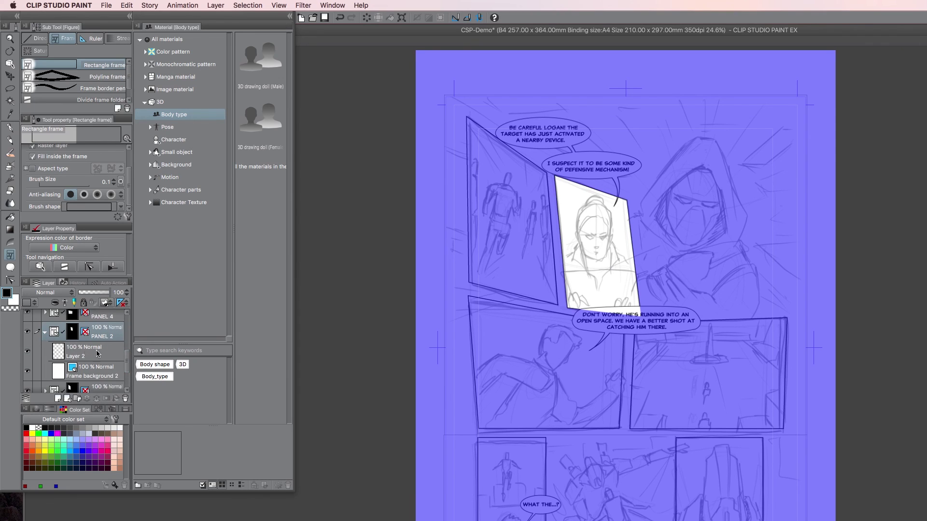
pyautogui.click(68, 344)
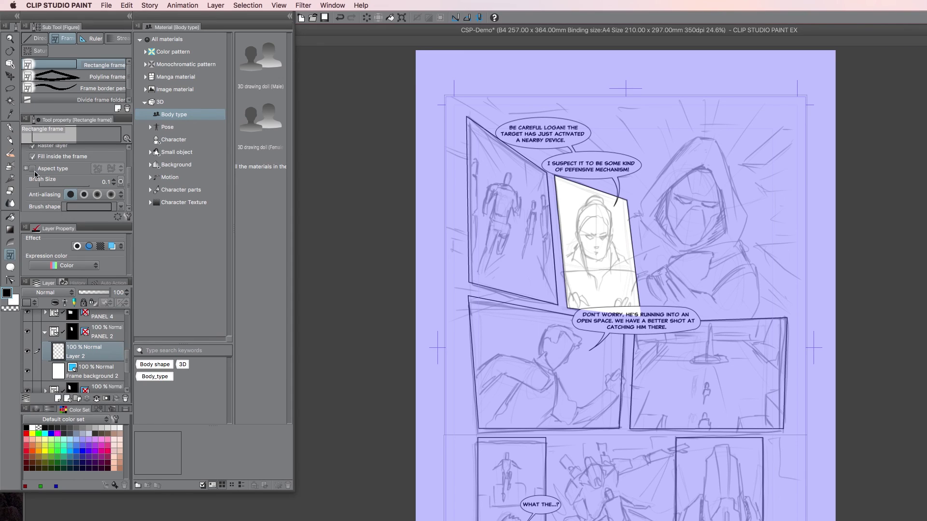
# - Test a Lighter pencil scribble over the woman's face in panel 2, then undo it
pyautogui.click(9, 140)
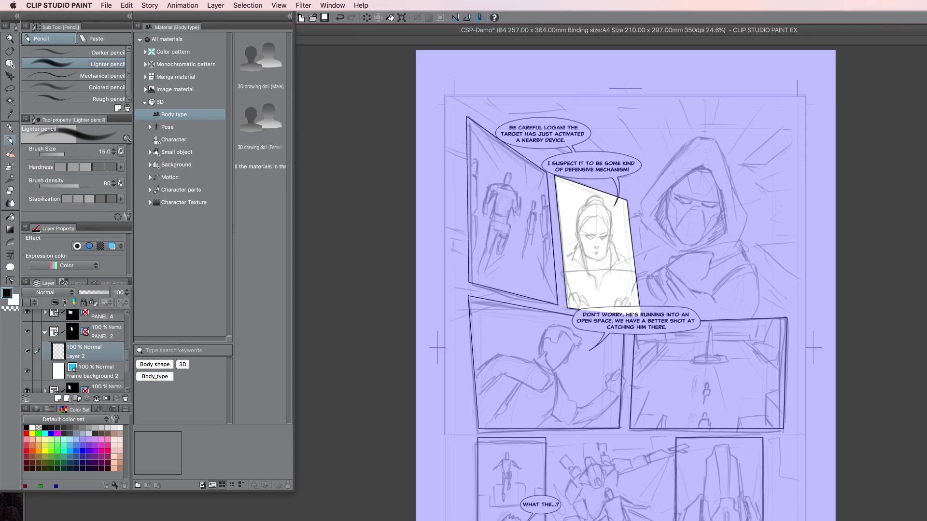
pyautogui.moveTo(592, 235)
pyautogui.mouseDown()
pyautogui.moveTo(610, 243)
pyautogui.moveTo(623, 293)
pyautogui.mouseUp()
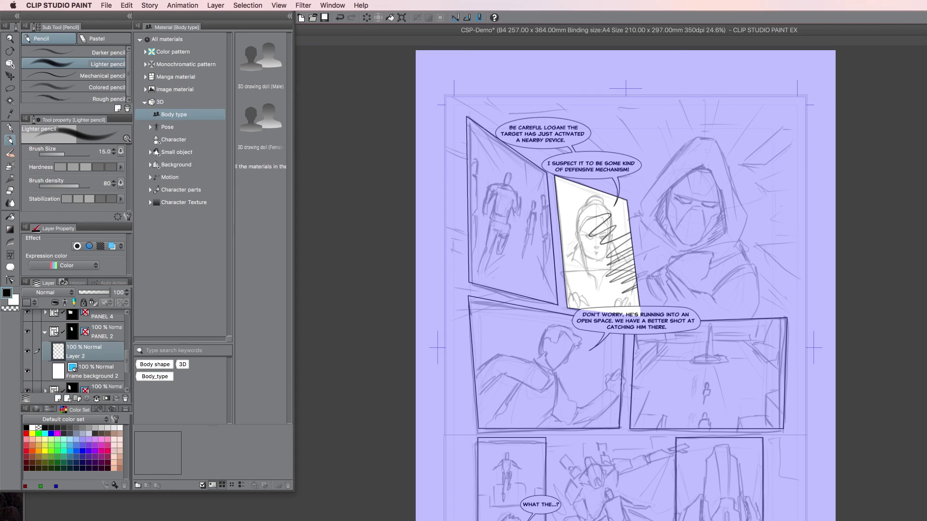
pyautogui.press('super+z')
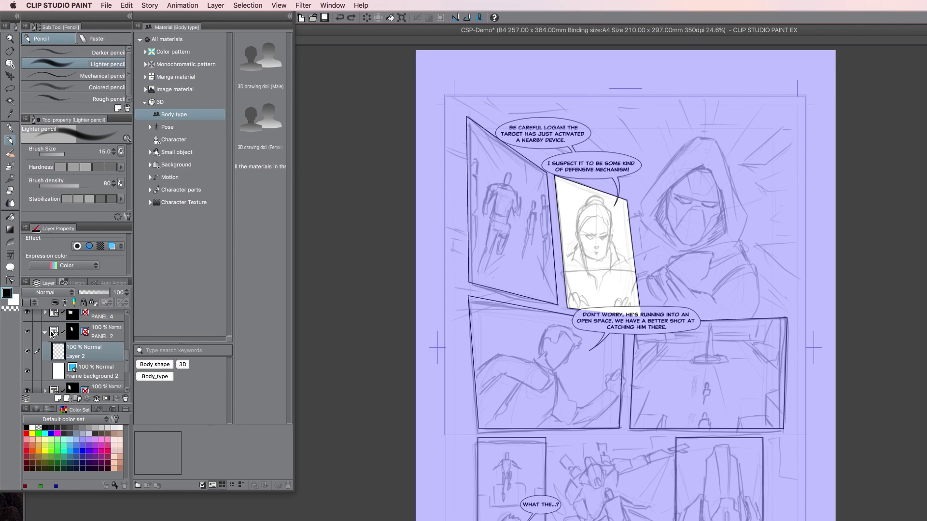
# - Collapse PANEL 2, then select the PANEL 4 folder and finally the DIALOGUE folder
pyautogui.click(44, 332)
pyautogui.click(103, 336)
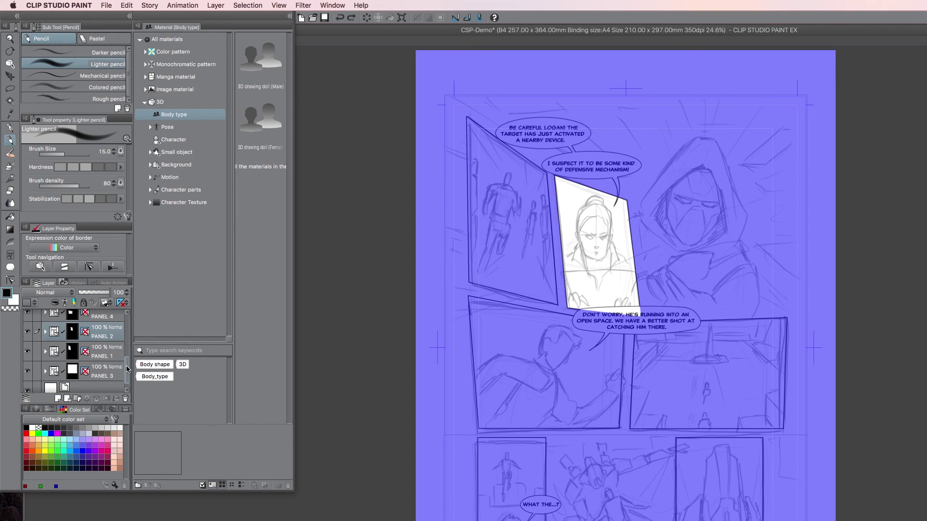
pyautogui.scroll(2, 130, 365)
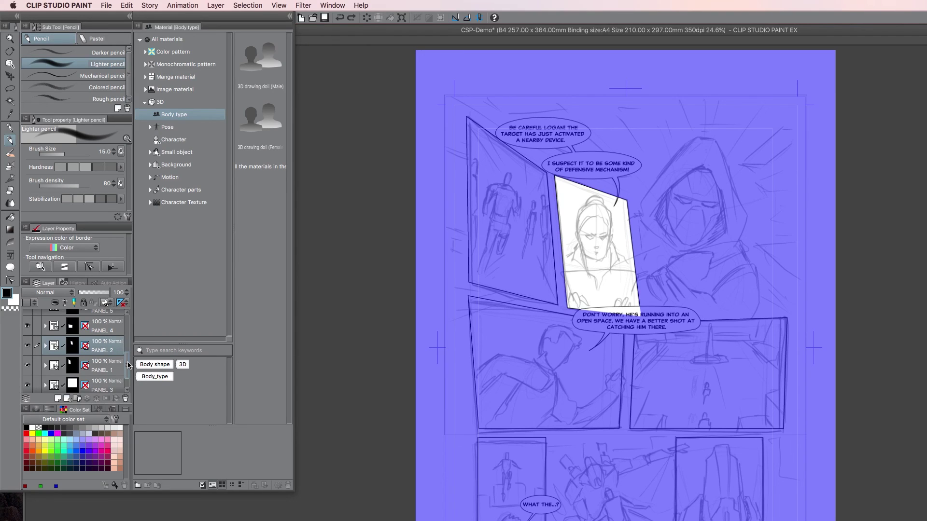
pyautogui.scroll(1, 129, 365)
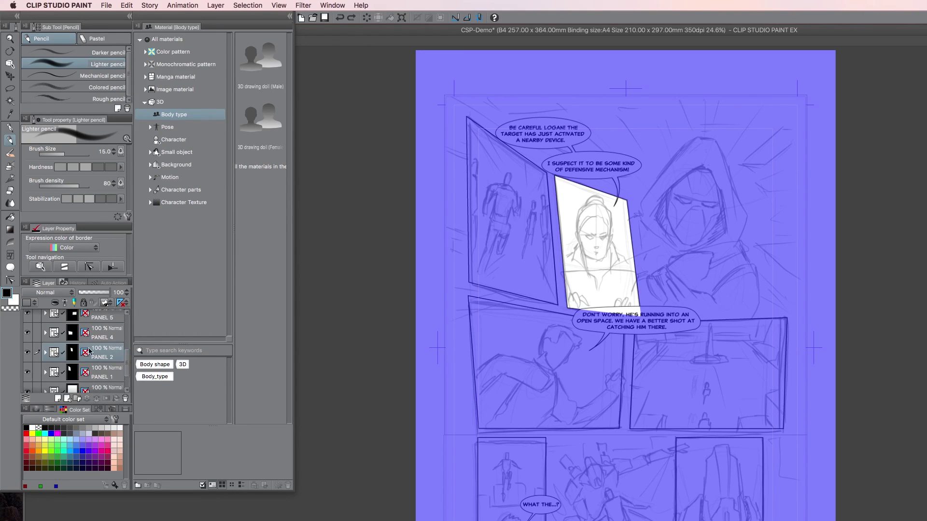
pyautogui.click(73, 336)
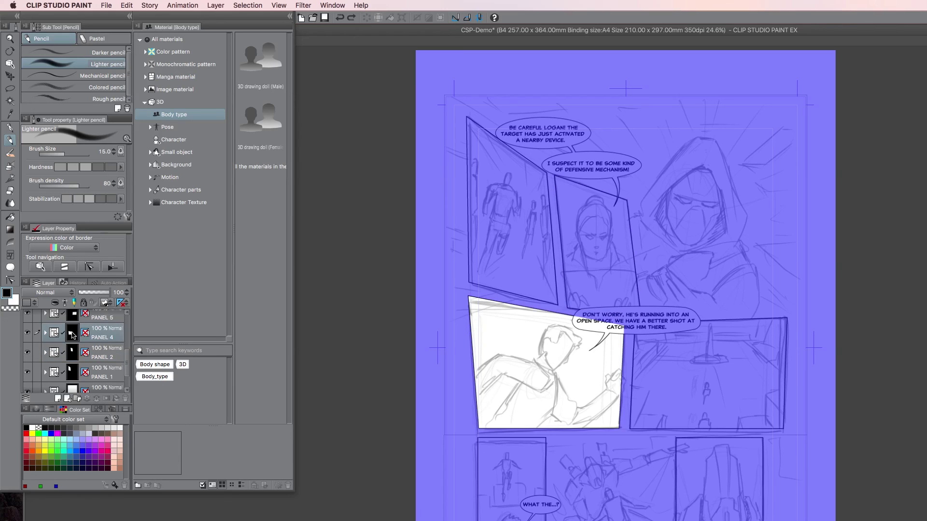
pyautogui.scroll(5, 129, 337)
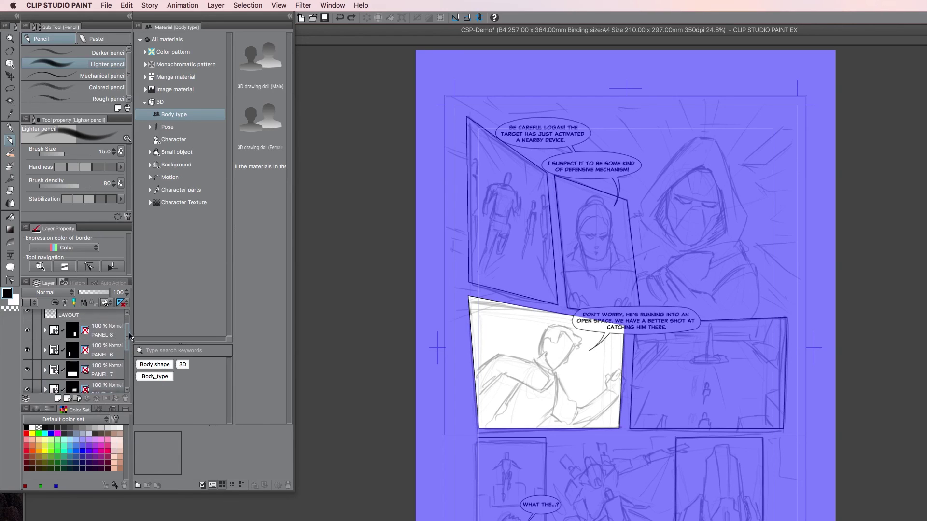
pyautogui.scroll(2, 129, 336)
pyautogui.click(78, 318)
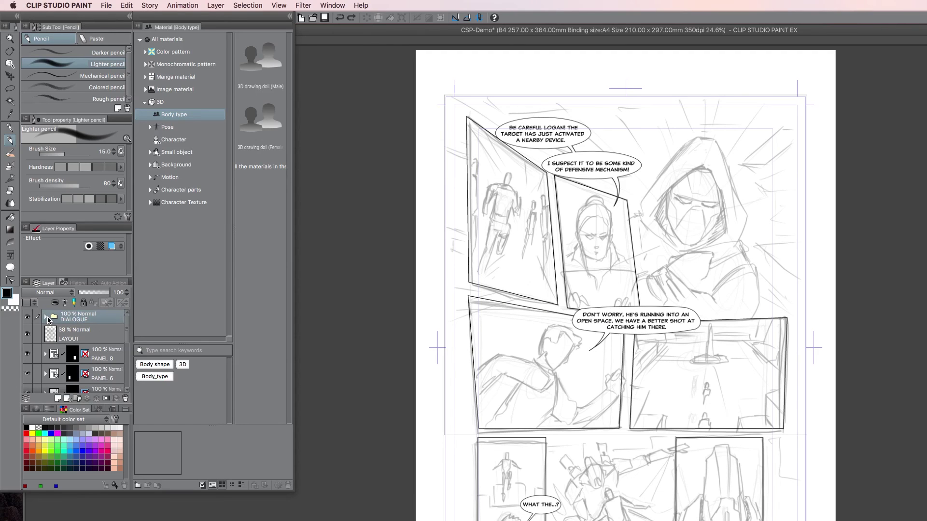
# - Try shifting the speech balloons up and left with Move layer, then undo it
pyautogui.click(10, 76)
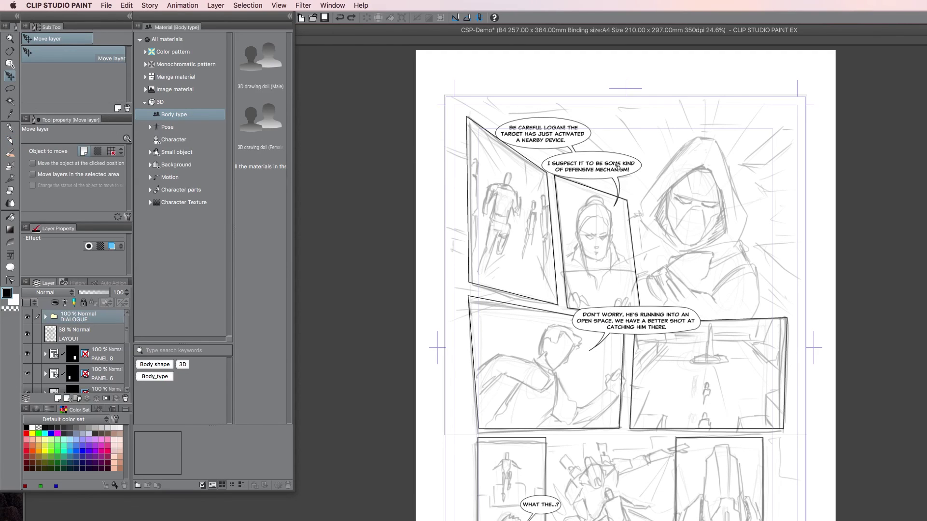
pyautogui.moveTo(618, 167); pyautogui.dragTo(664, 134)
pyautogui.press('super+z')
# - Raise the LAYOUT sketch layer's opacity from 38 to 45
pyautogui.scroll(-2, 124, 330)
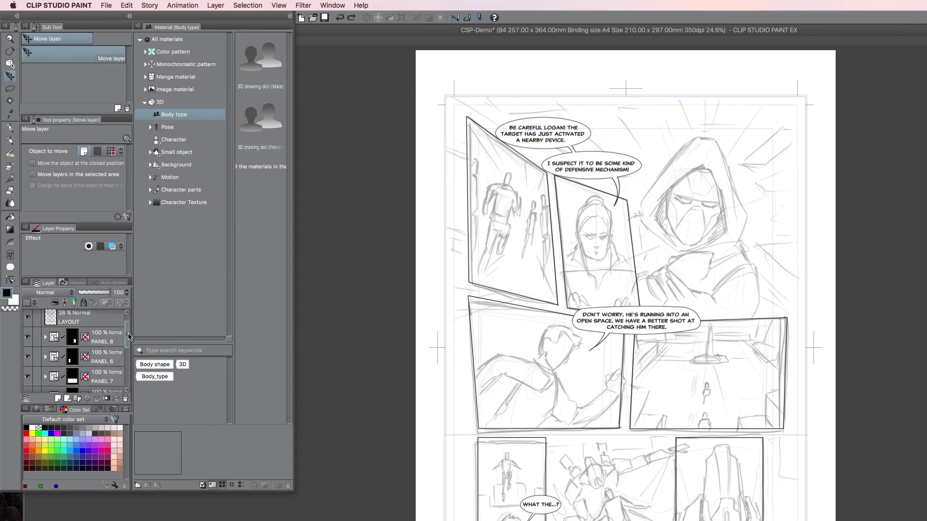
pyautogui.scroll(2, 124, 330)
pyautogui.click(80, 338)
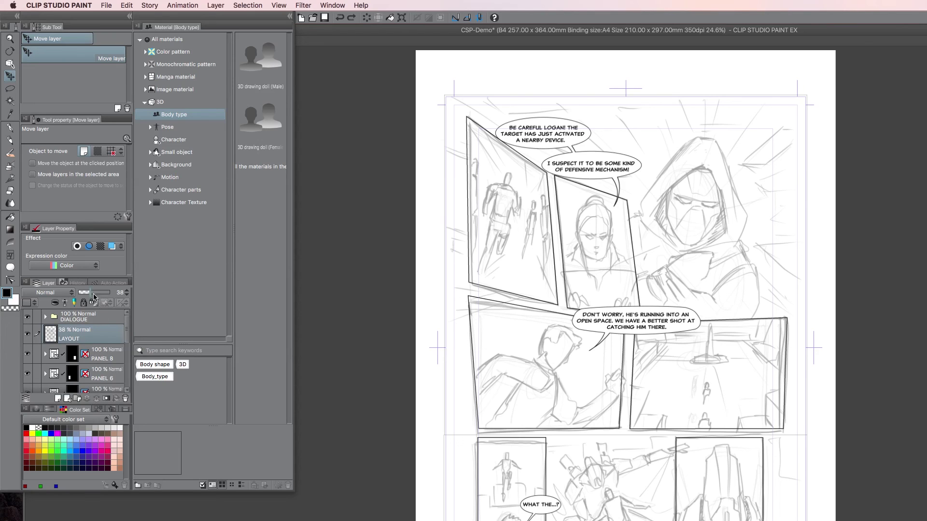
pyautogui.moveTo(94, 297); pyautogui.dragTo(93, 297)
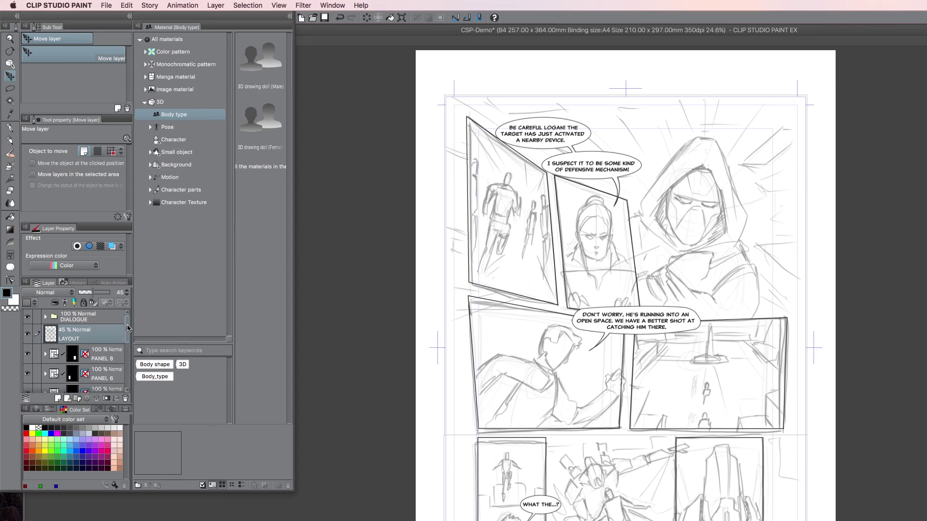